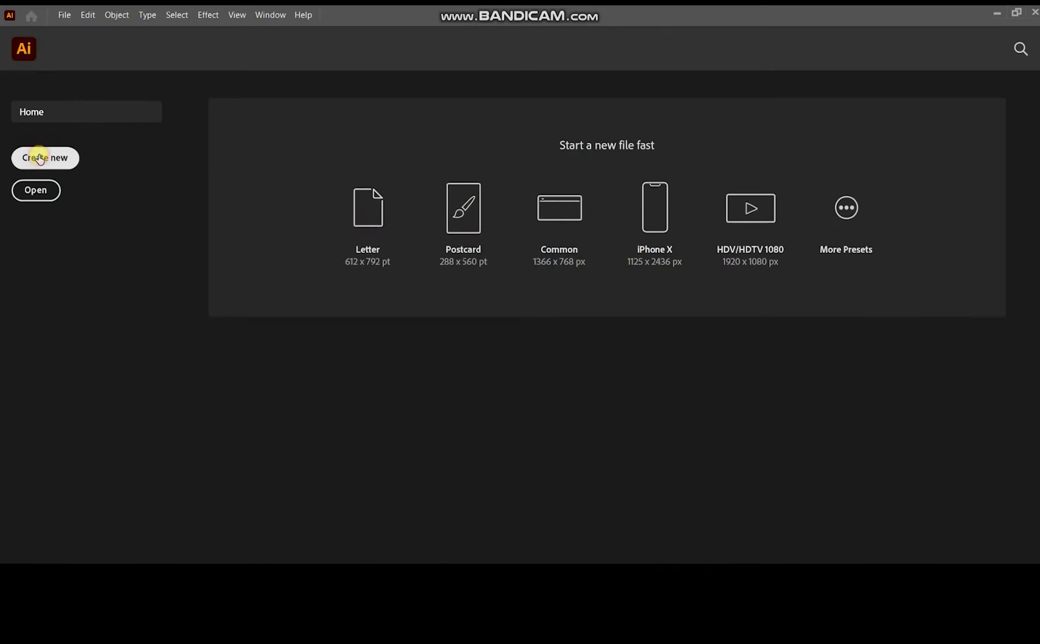
# Step: Start a new document using the 2000 × 2000 px custom preset
pyautogui.click(40, 158)
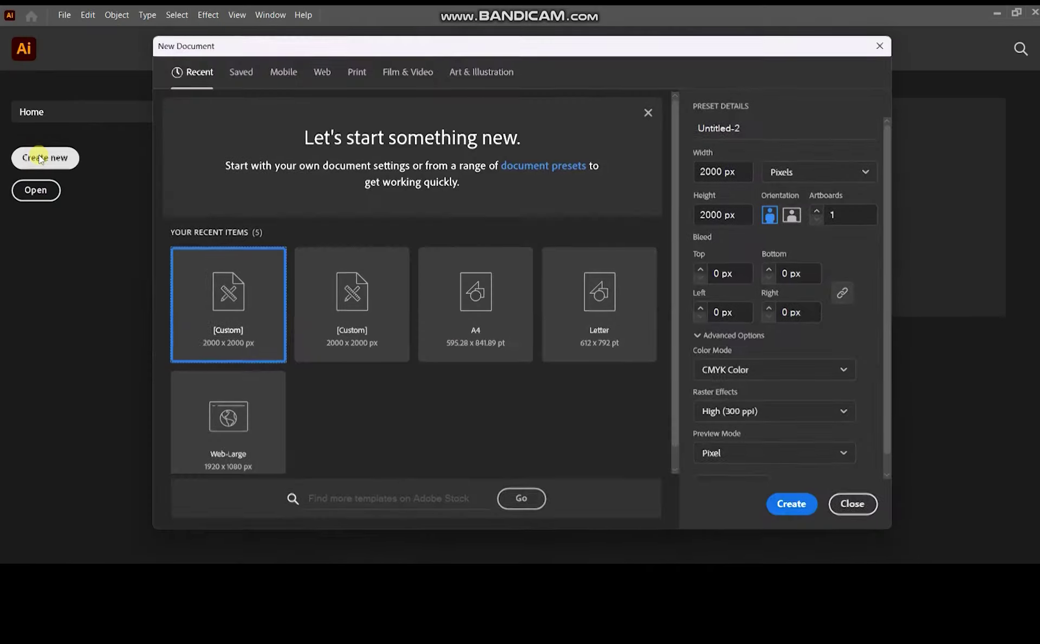
# Step: Create the 2000 × 2000 px document and draw a 2000 × 2000 px rectangle over the artboard
pyautogui.click(782, 504)
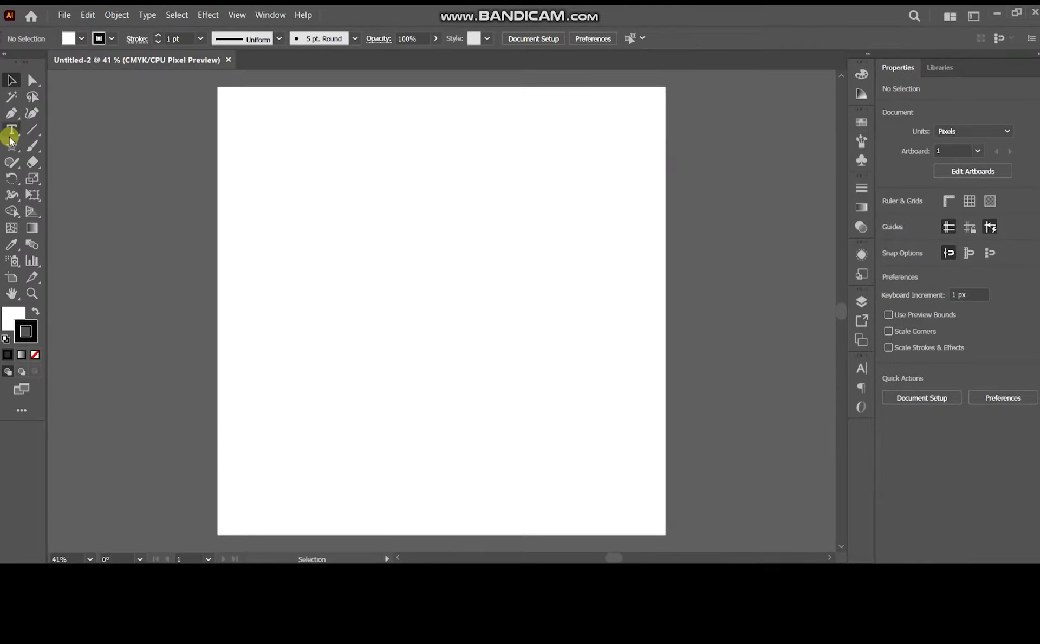
pyautogui.click(12, 146)
pyautogui.moveTo(335, 175); pyautogui.dragTo(784, 552)
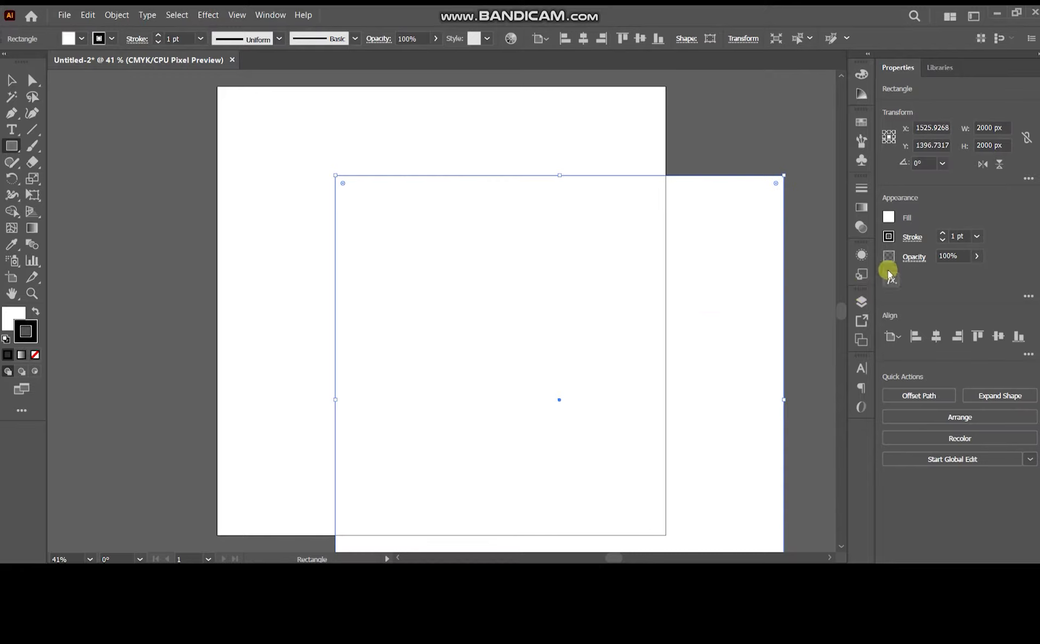
# Step: Fill the covering rectangle with black and begin choosing a stroke colour
pyautogui.click(888, 216)
pyautogui.click(768, 266)
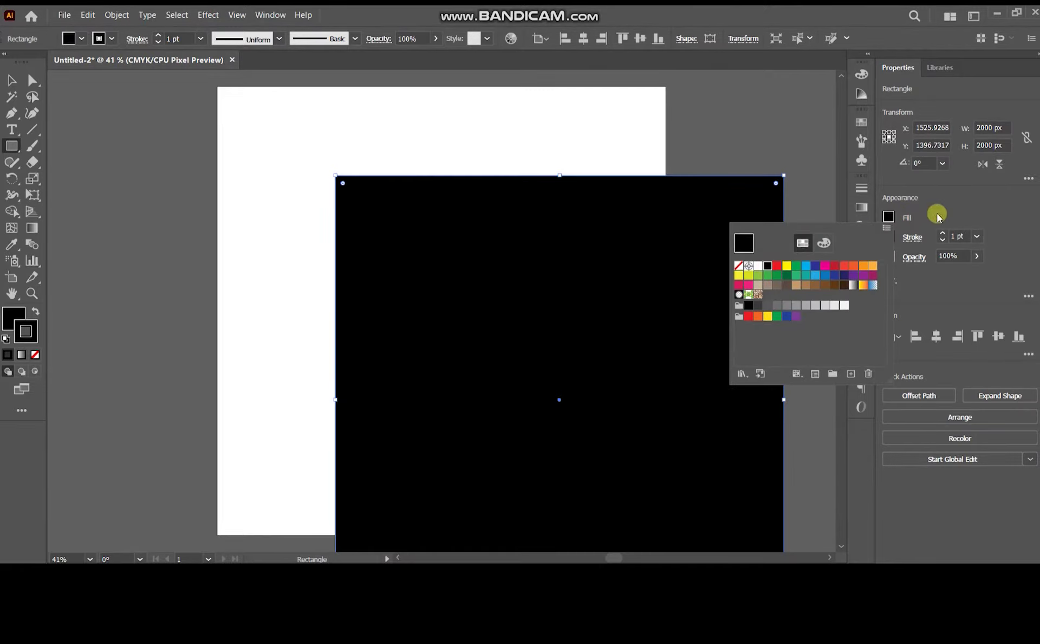
pyautogui.click(889, 236)
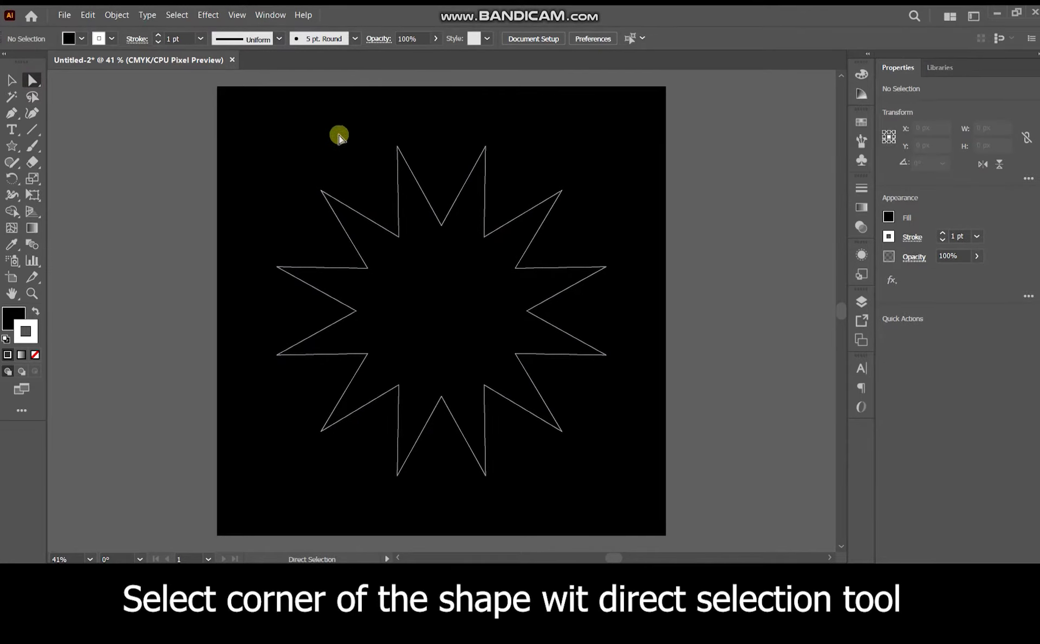
# Step: Convert all of the star's sharp corner points into smooth curves
pyautogui.moveTo(356, 135); pyautogui.dragTo(501, 159)
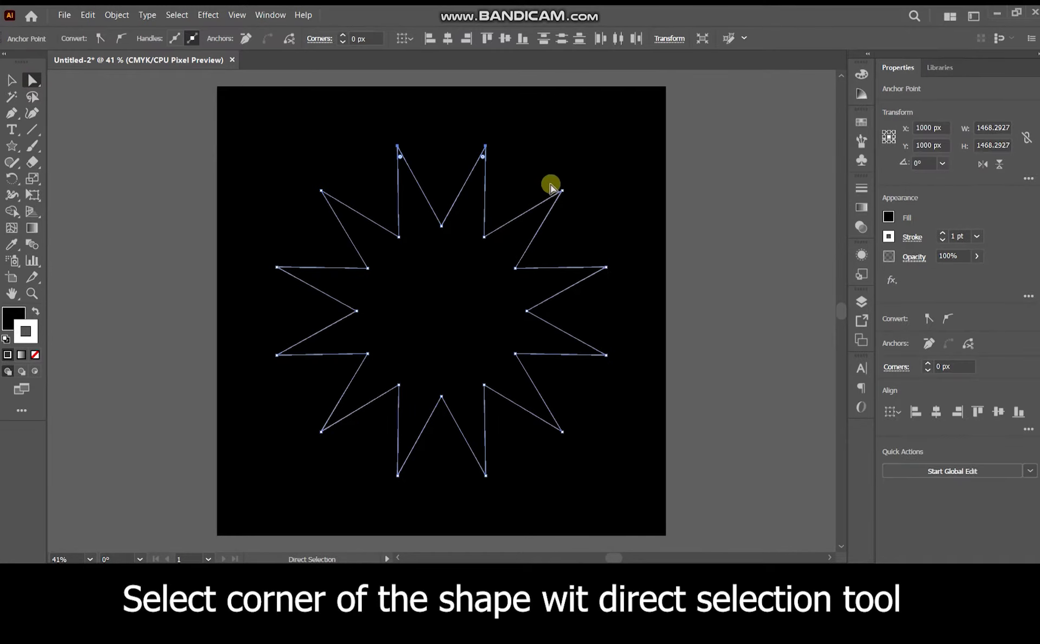
pyautogui.moveTo(551, 171); pyautogui.dragTo(650, 289)
pyautogui.moveTo(622, 326); pyautogui.dragTo(552, 436)
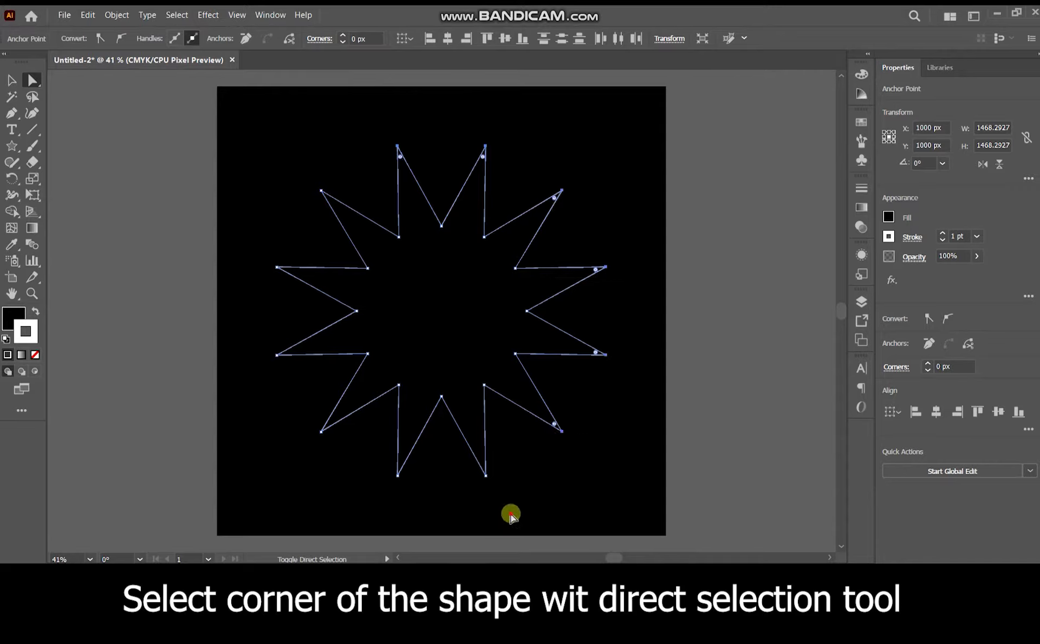
pyautogui.moveTo(511, 515)
pyautogui.mouseDown()
pyautogui.moveTo(347, 447)
pyautogui.moveTo(259, 347)
pyautogui.mouseUp()
pyautogui.moveTo(256, 282); pyautogui.dragTo(332, 145)
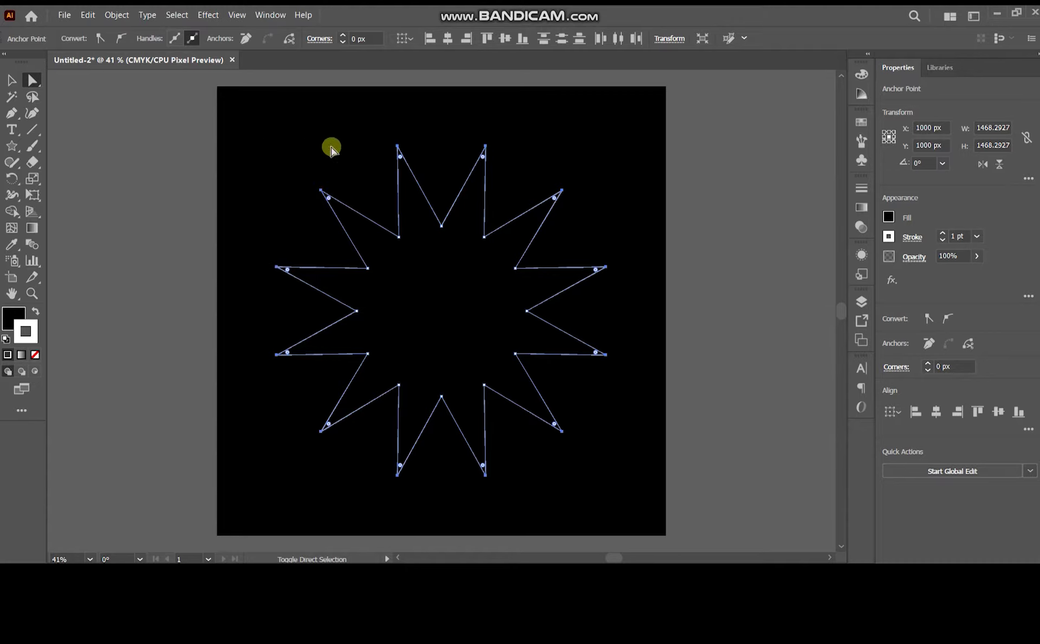
pyautogui.click(120, 38)
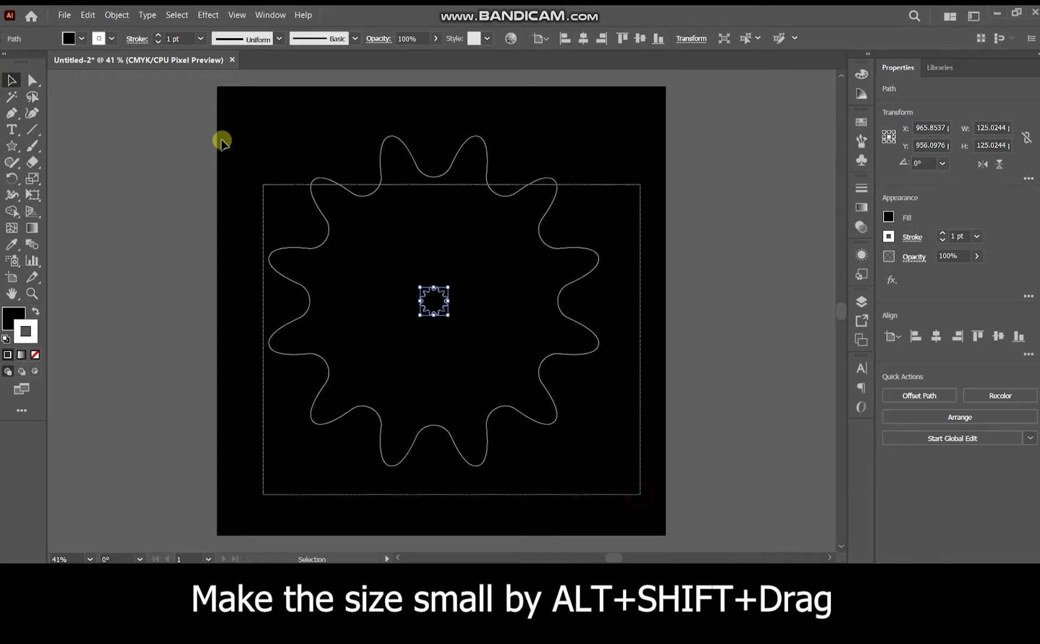
# Step: Select the large wavy outline and give its stroke a gradient
pyautogui.hotkey('ctrl', 'a')
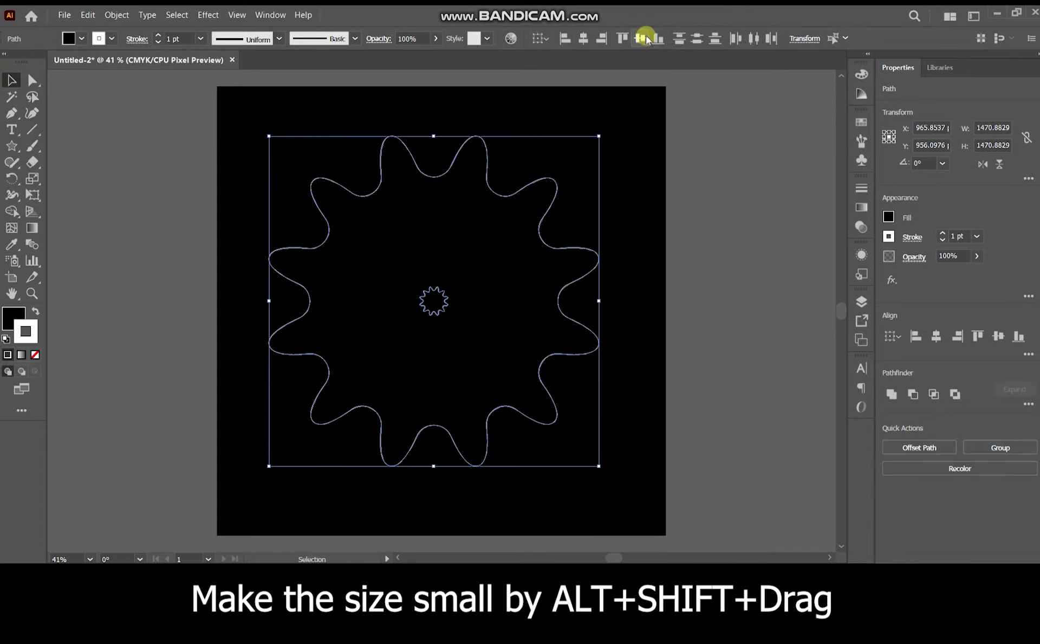
pyautogui.click(229, 179)
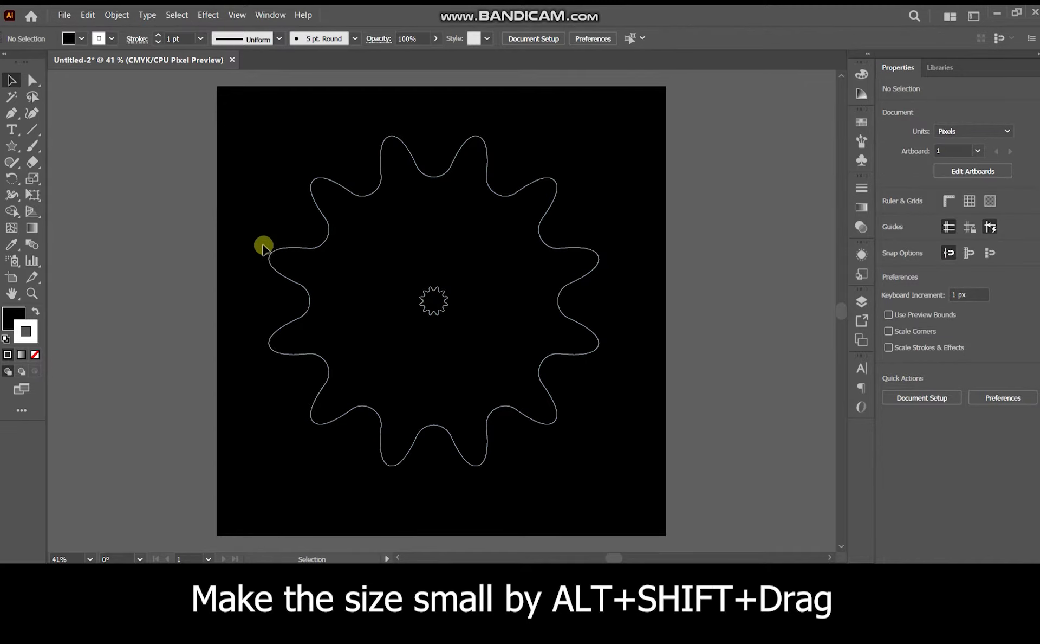
pyautogui.click(376, 195)
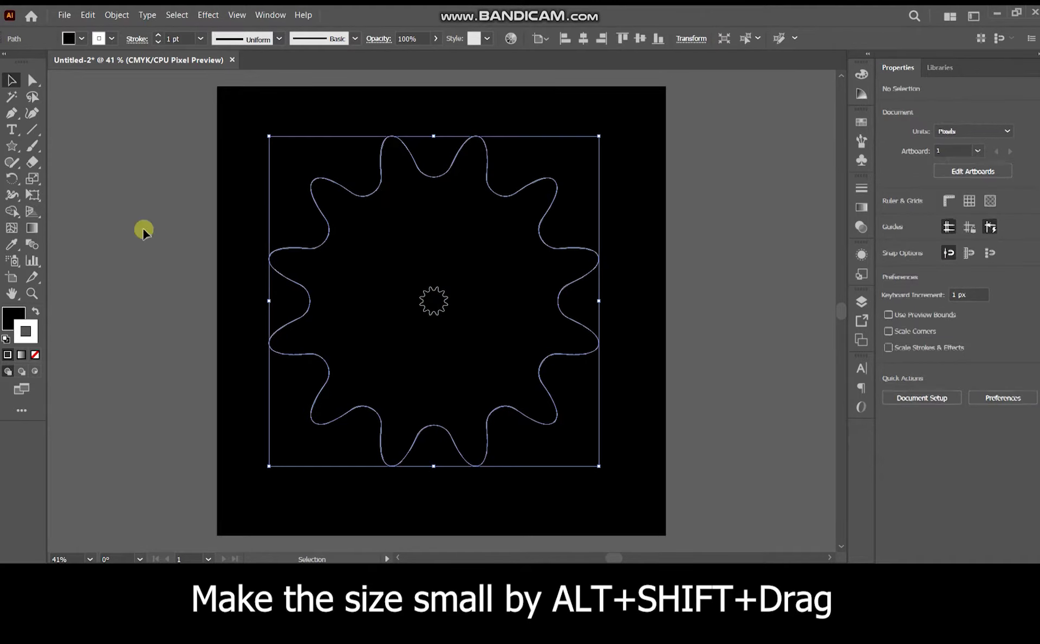
pyautogui.click(21, 354)
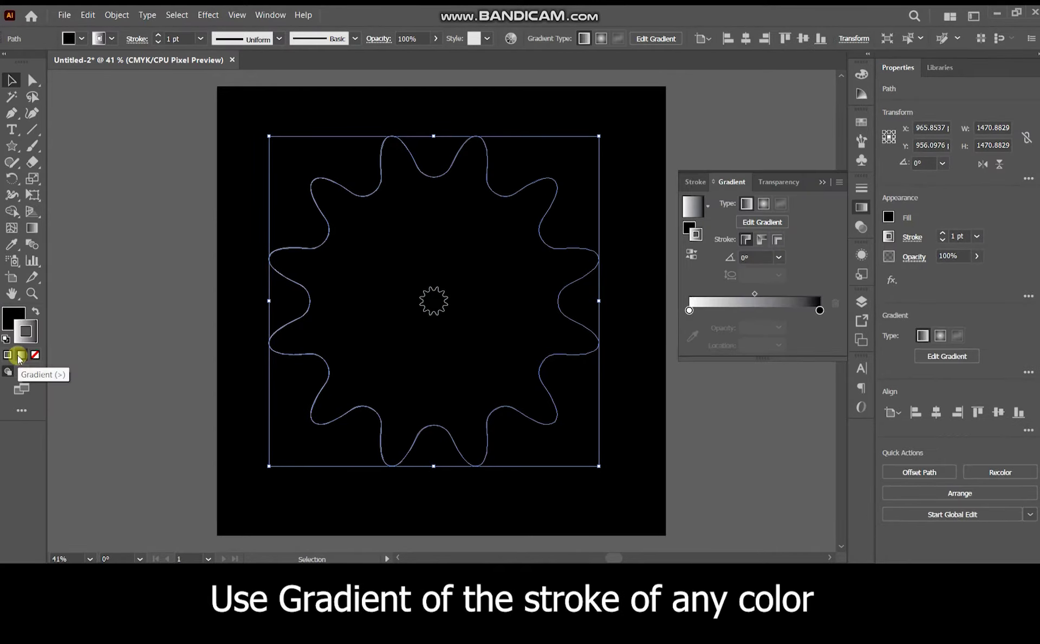
# Step: Set the large outline's gradient stroke from orange-red to crimson
pyautogui.doubleClick(819, 310)
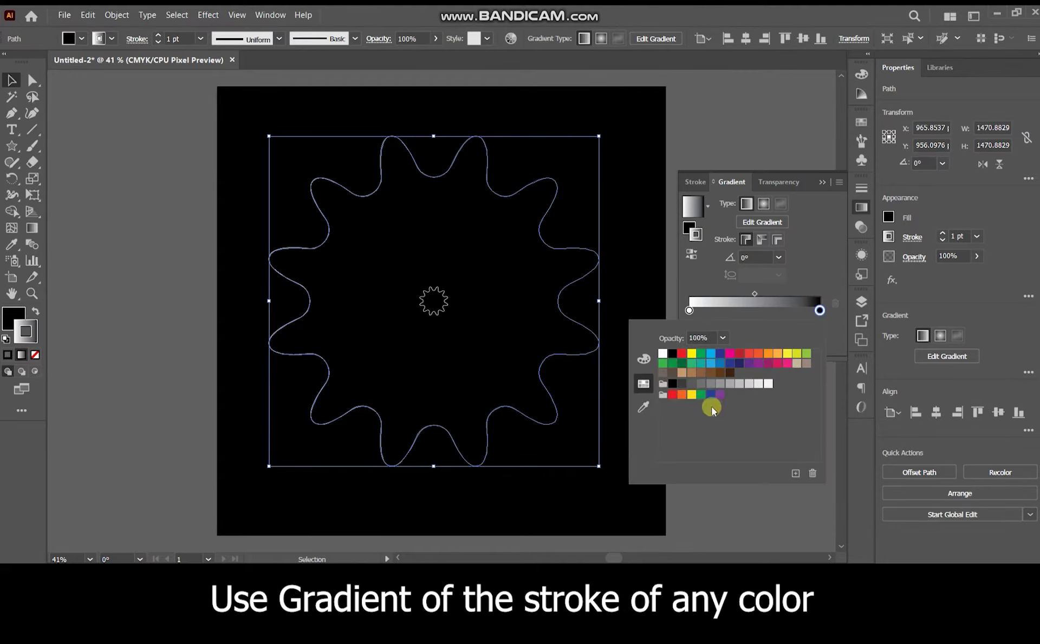
pyautogui.click(739, 353)
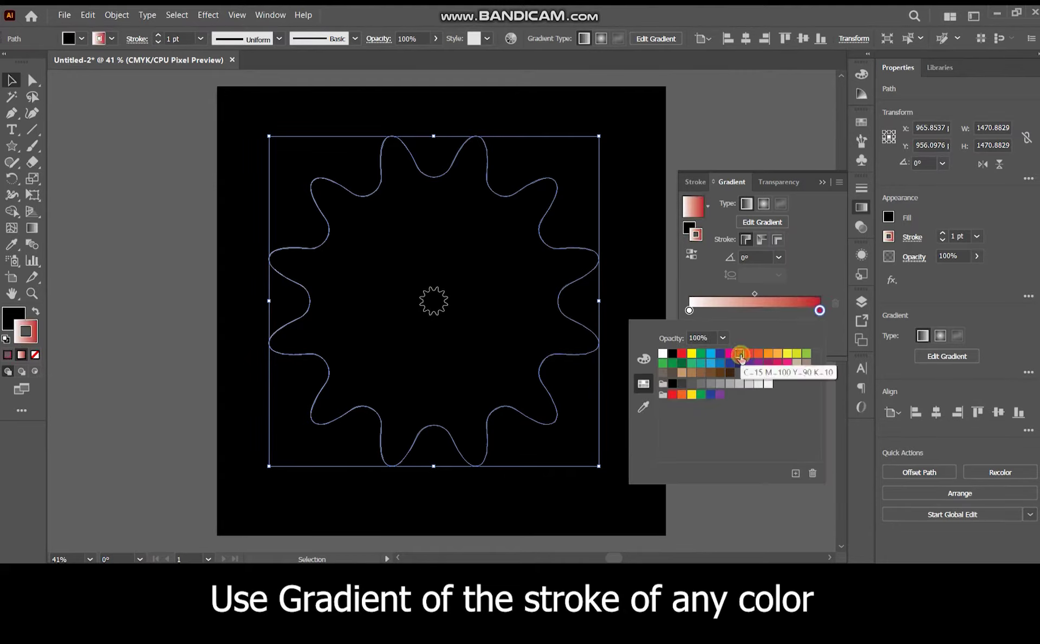
pyautogui.doubleClick(689, 310)
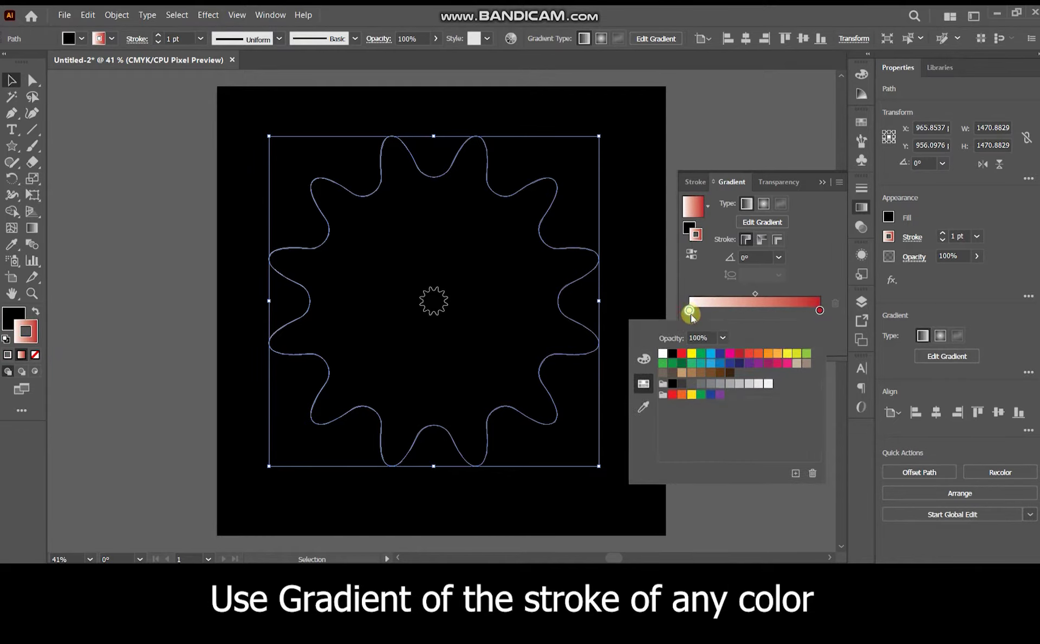
pyautogui.click(759, 355)
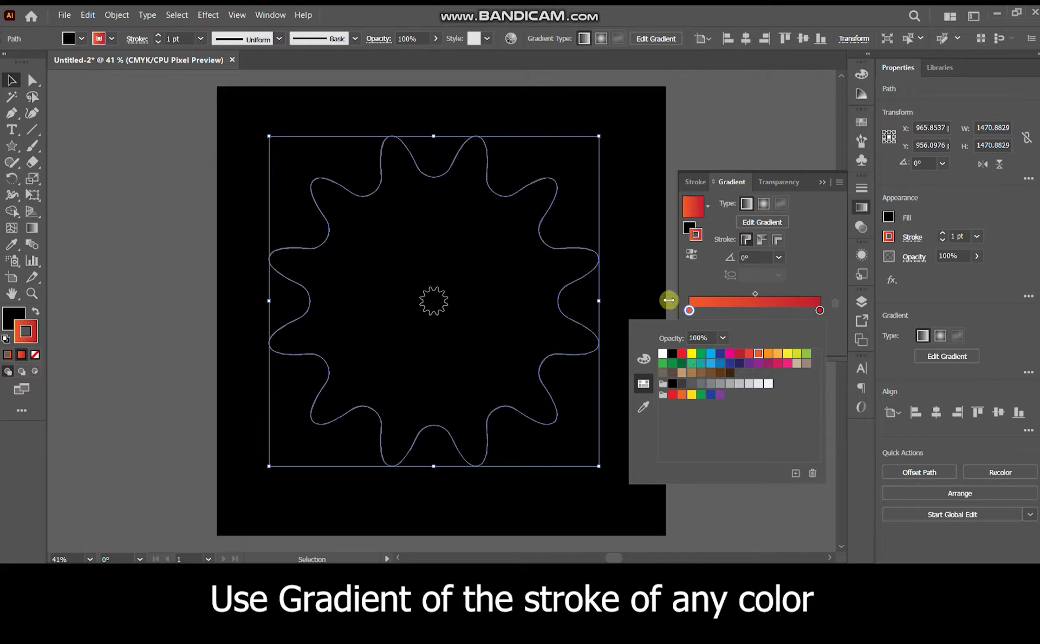
pyautogui.click(11, 80)
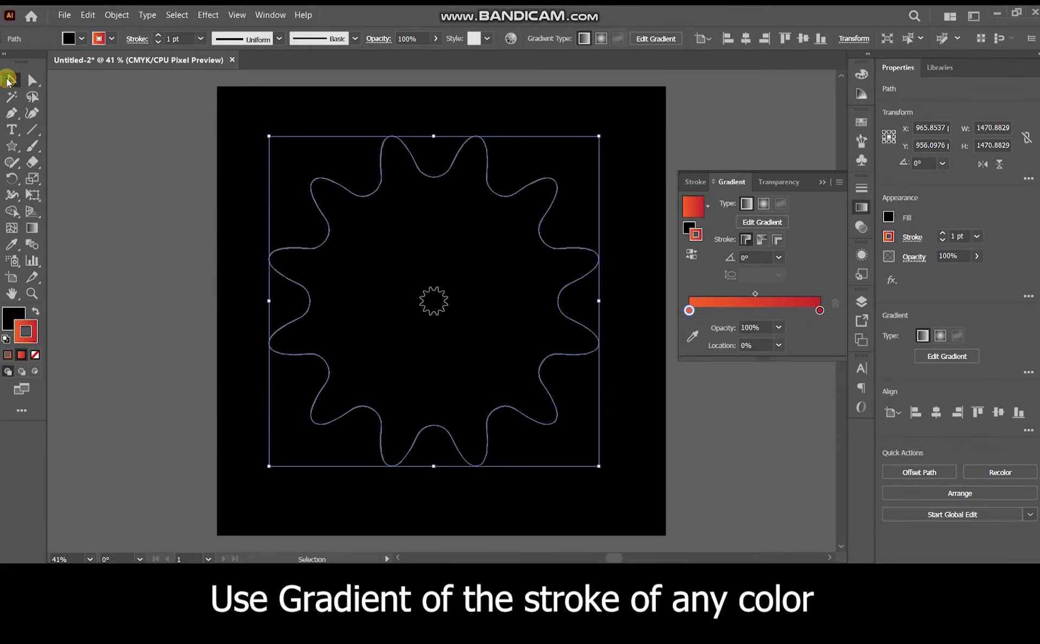
# Step: Give the small centre shape a cyan-to-indigo gradient stroke
pyautogui.click(435, 303)
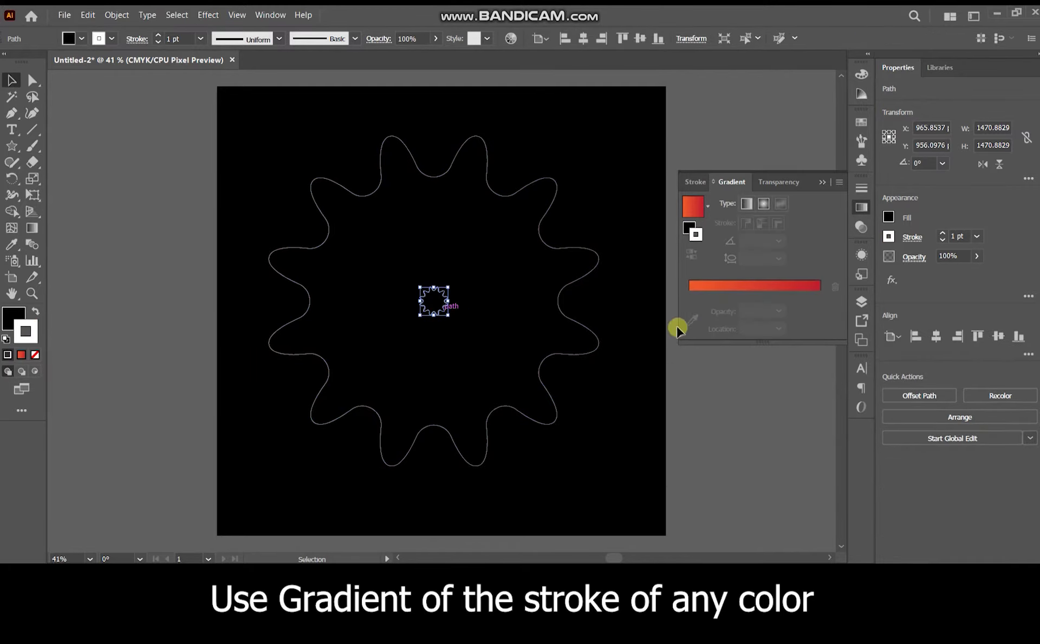
pyautogui.click(813, 291)
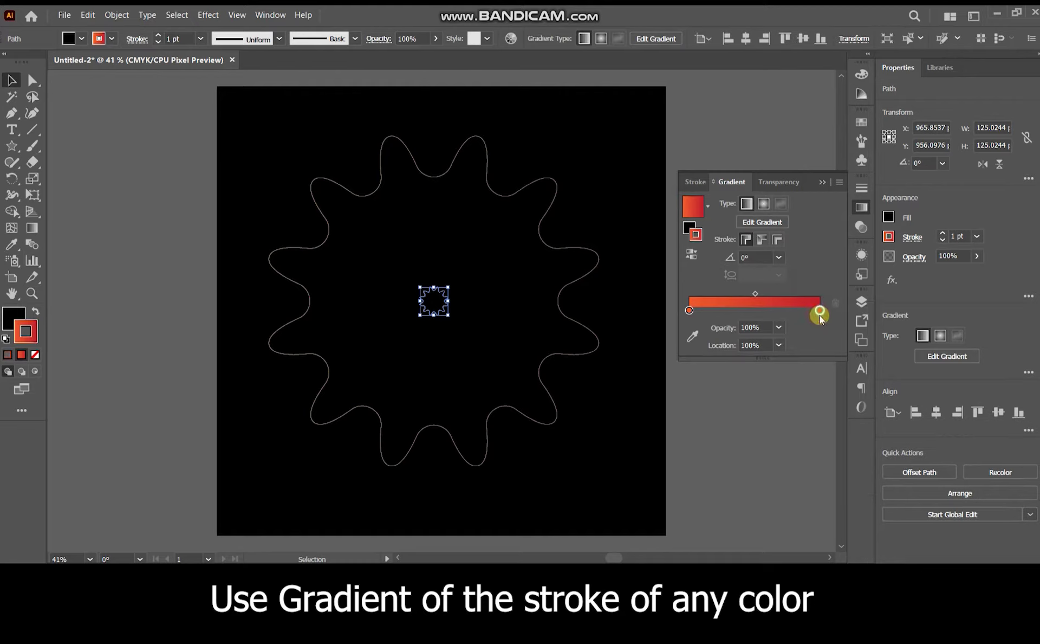
pyautogui.doubleClick(820, 311)
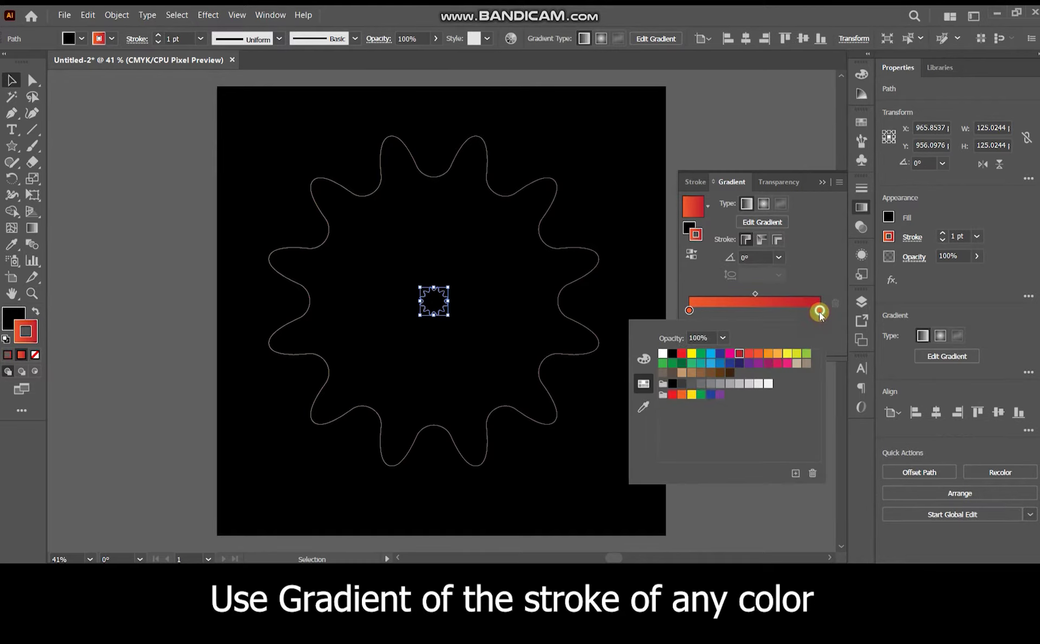
pyautogui.click(720, 354)
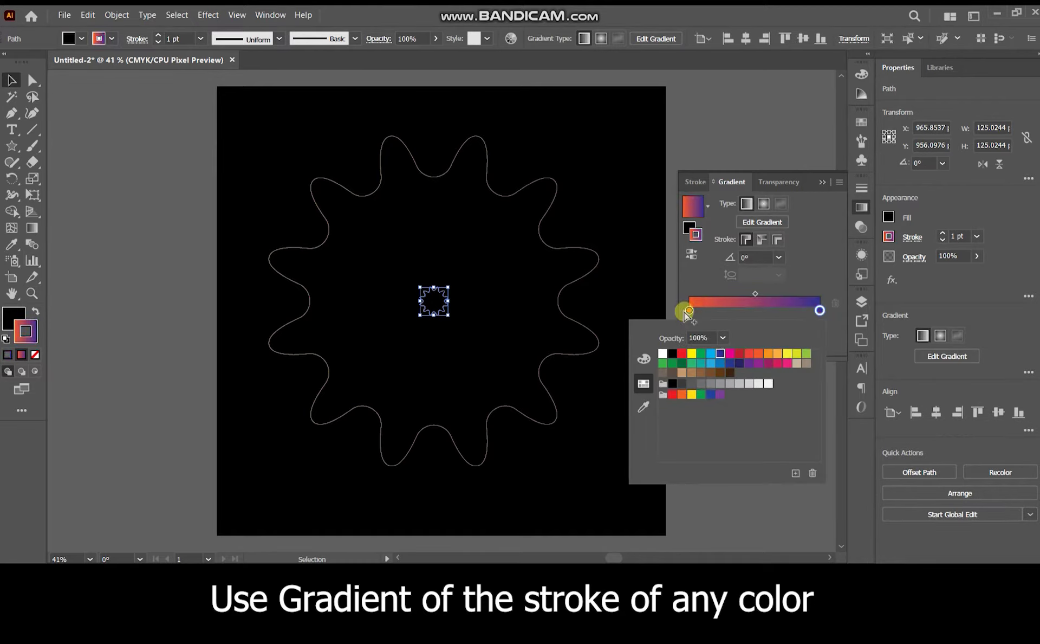
pyautogui.doubleClick(690, 311)
pyautogui.click(710, 353)
pyautogui.click(12, 81)
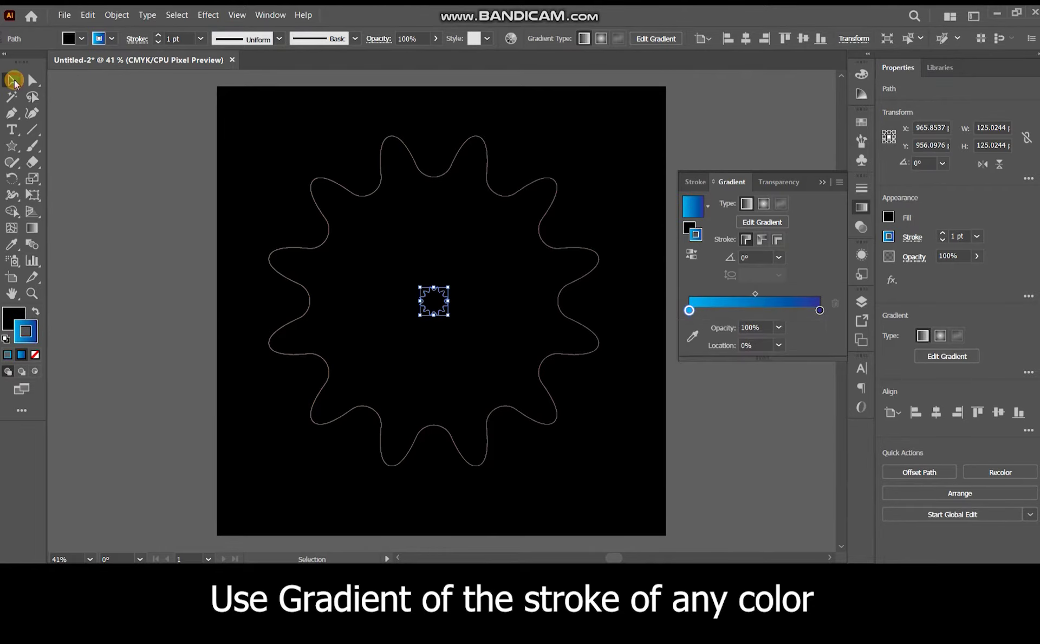
# Step: Select both stars and set Blend Options to 600 specified steps
pyautogui.moveTo(583, 474); pyautogui.dragTo(285, 184)
pyautogui.hotkey('ctrl', 'alt', 'b')
pyautogui.press('BackSpace')
pyautogui.write('600')
pyautogui.press('Return')
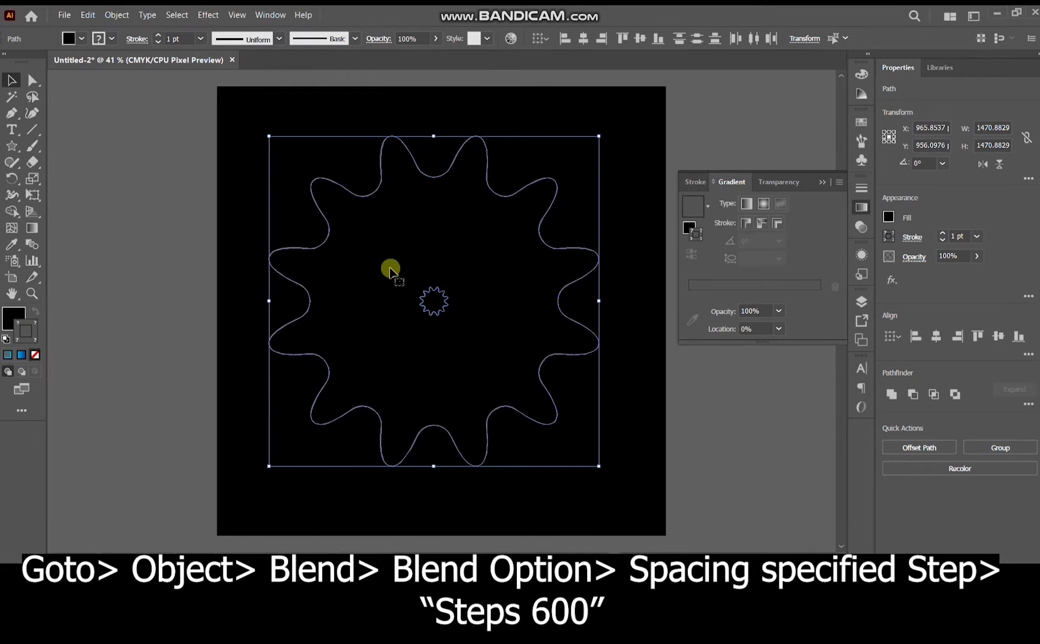
# Step: Blend the two stars and scale the blend down to 646.98 px wide
pyautogui.click(110, 14)
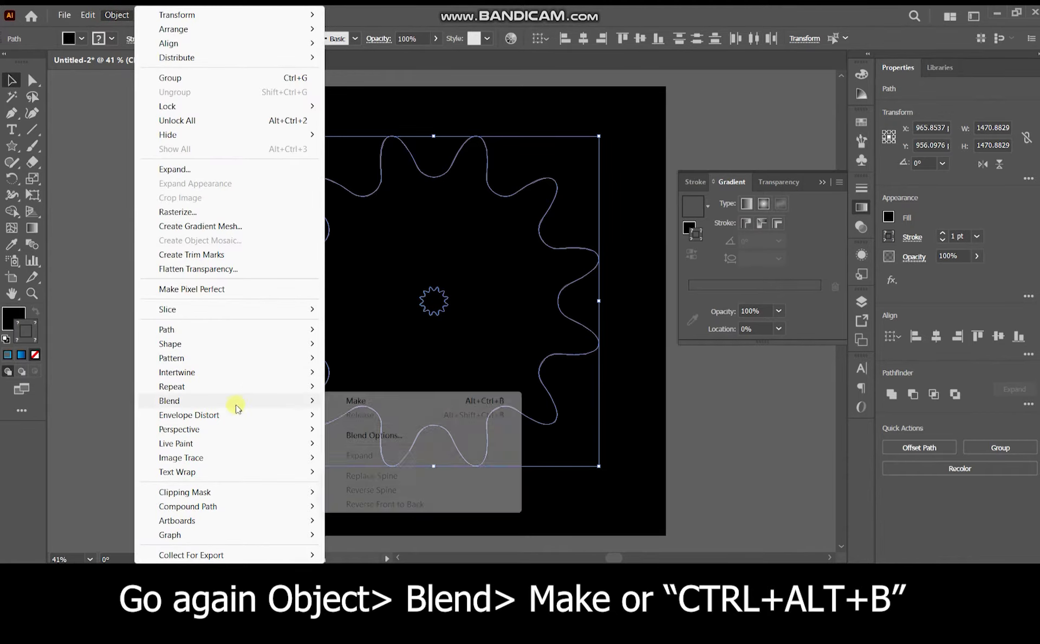
pyautogui.click(372, 400)
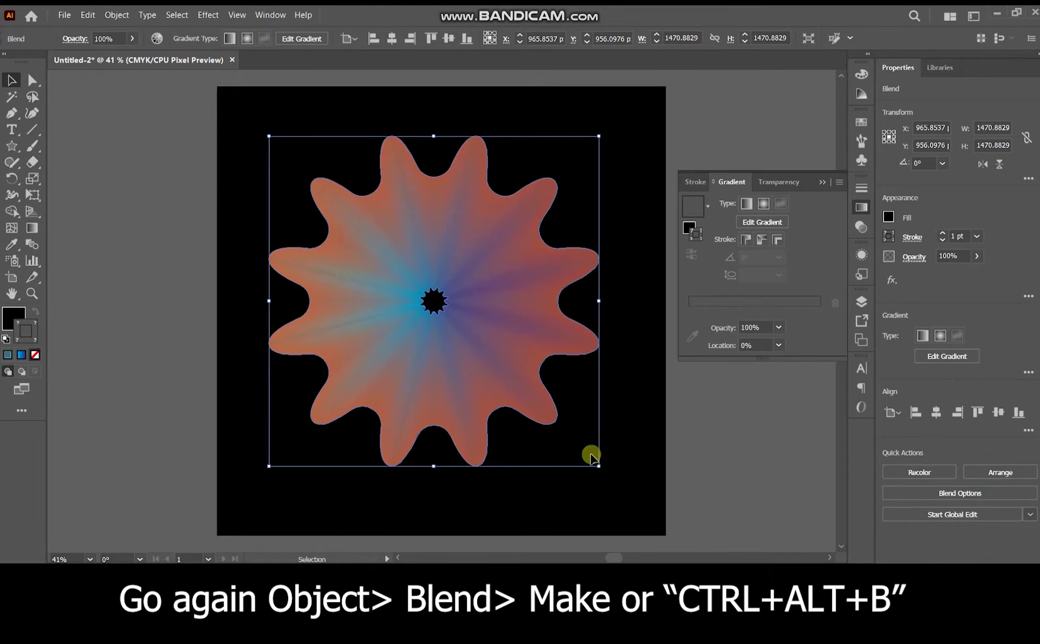
pyautogui.click(222, 131)
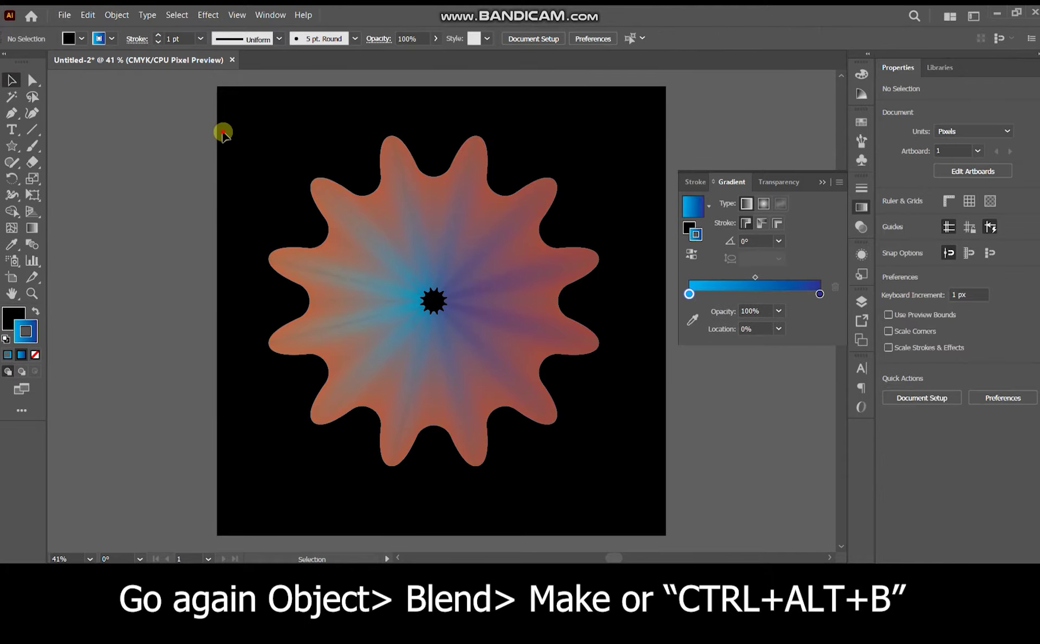
pyautogui.moveTo(615, 458); pyautogui.dragTo(379, 205)
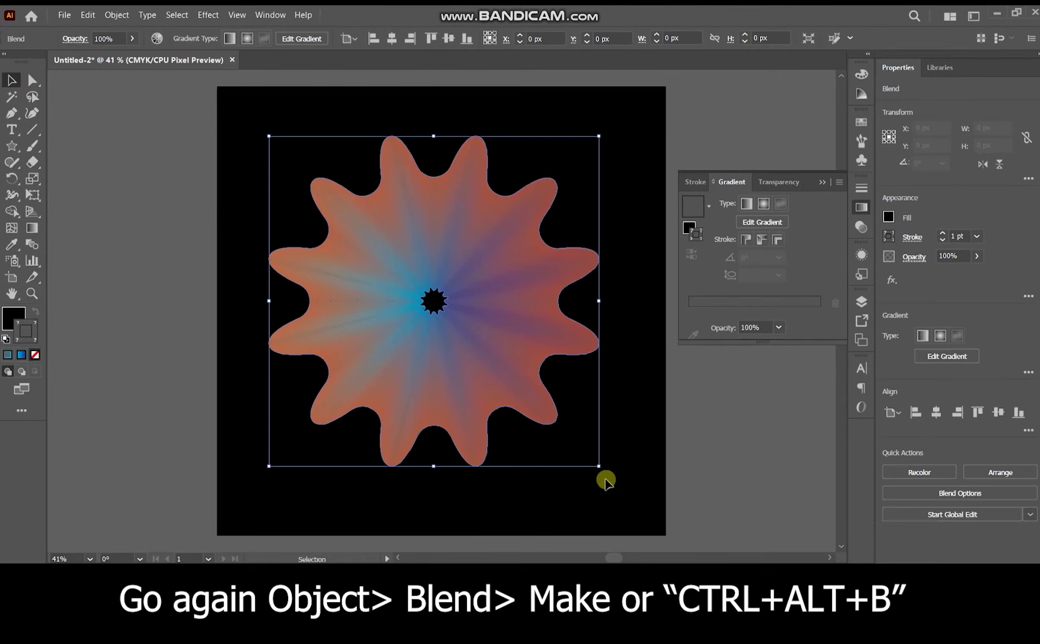
pyautogui.moveTo(599, 466); pyautogui.dragTo(507, 389)
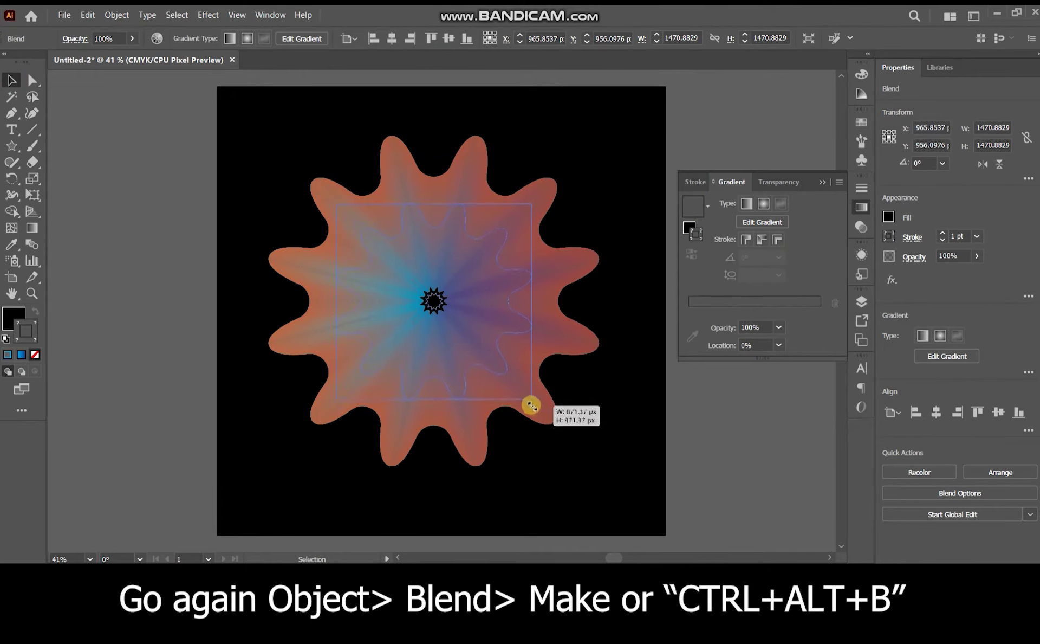
pyautogui.moveTo(507, 389); pyautogui.dragTo(506, 389)
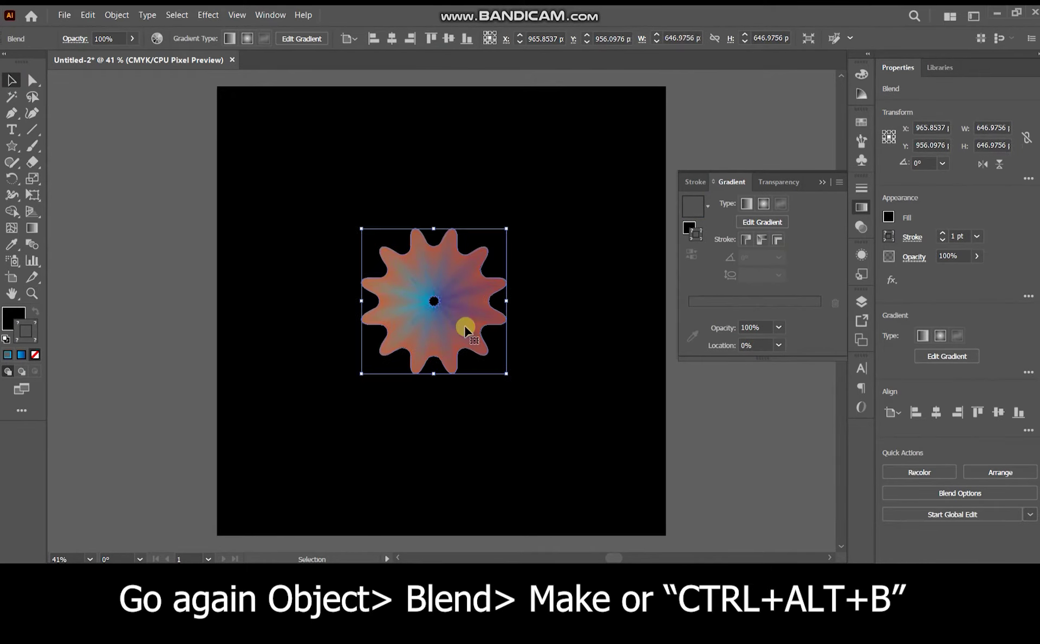
pyautogui.scroll(2, 441, 293)
pyautogui.scroll(-2, 442, 298)
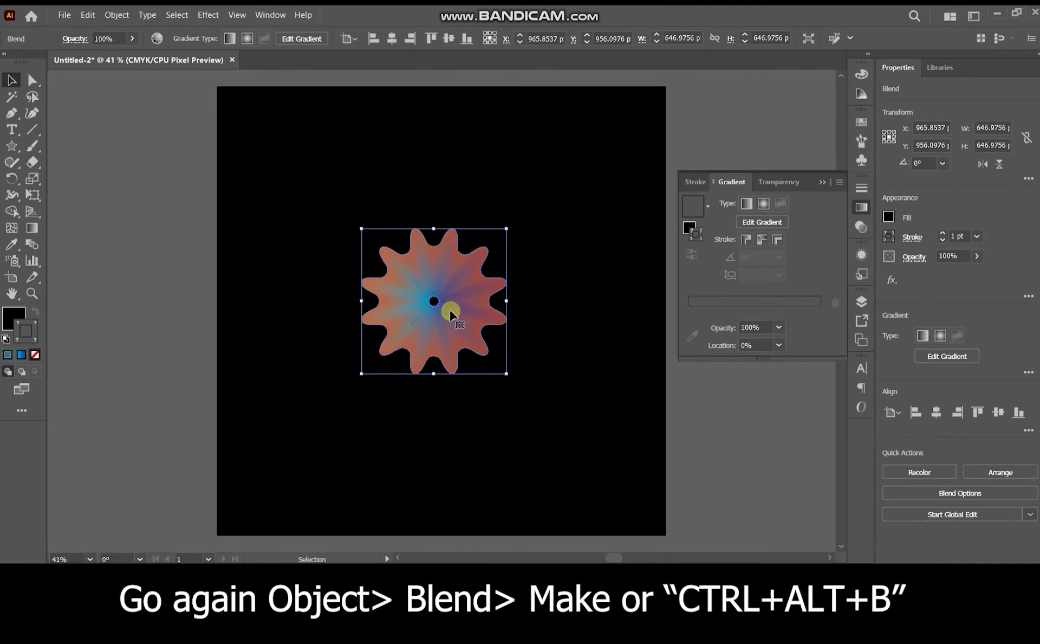
pyautogui.click(444, 304)
# Step: Enter isolation mode on the blend and select the small inner star
pyautogui.doubleClick(438, 302)
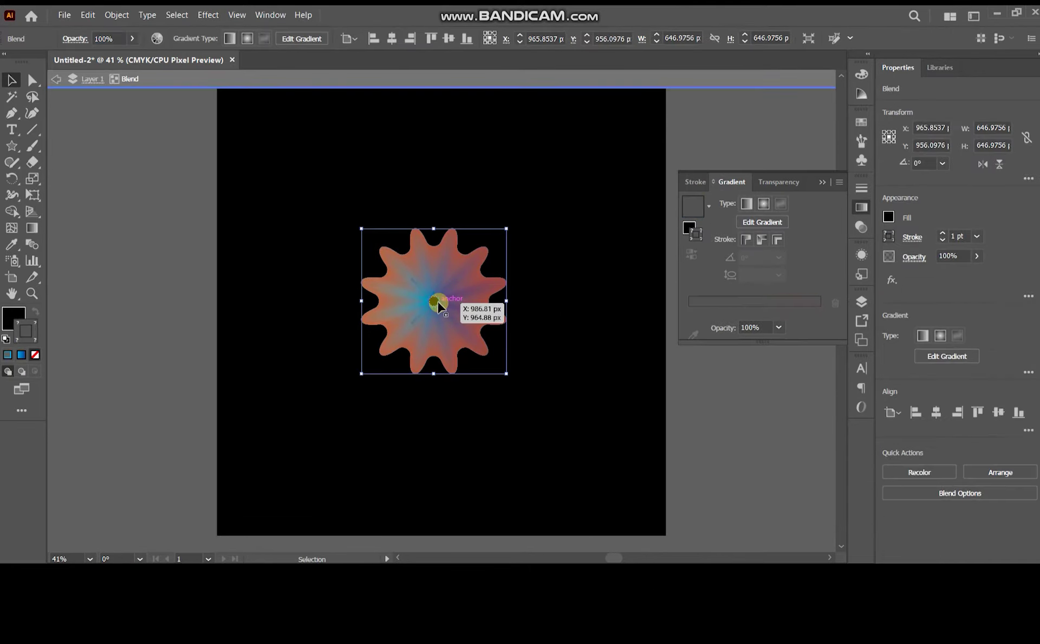
pyautogui.click(438, 302)
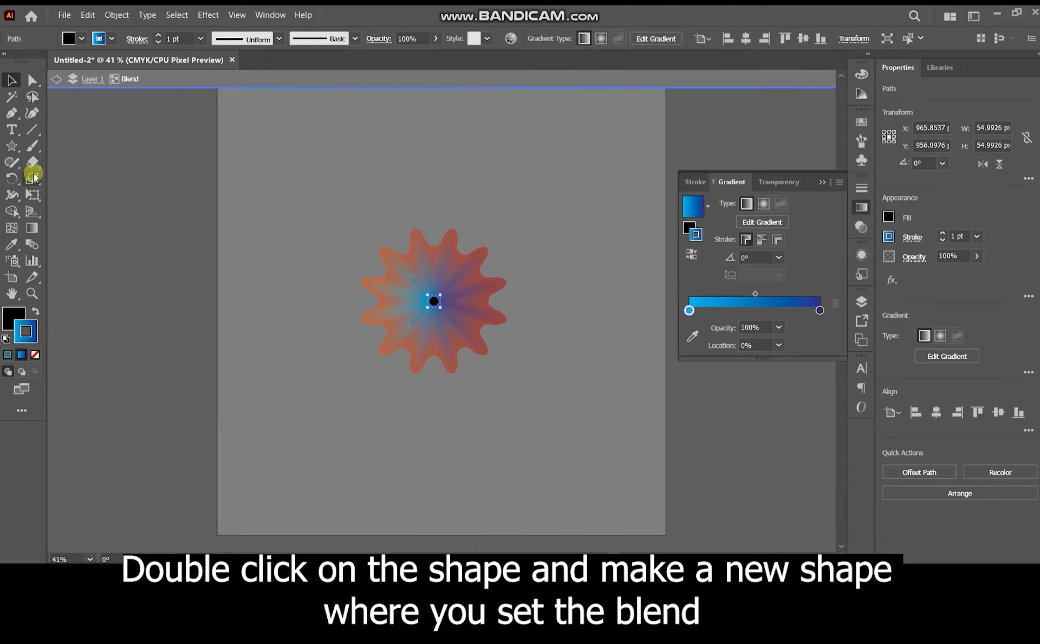
pyautogui.click(33, 114)
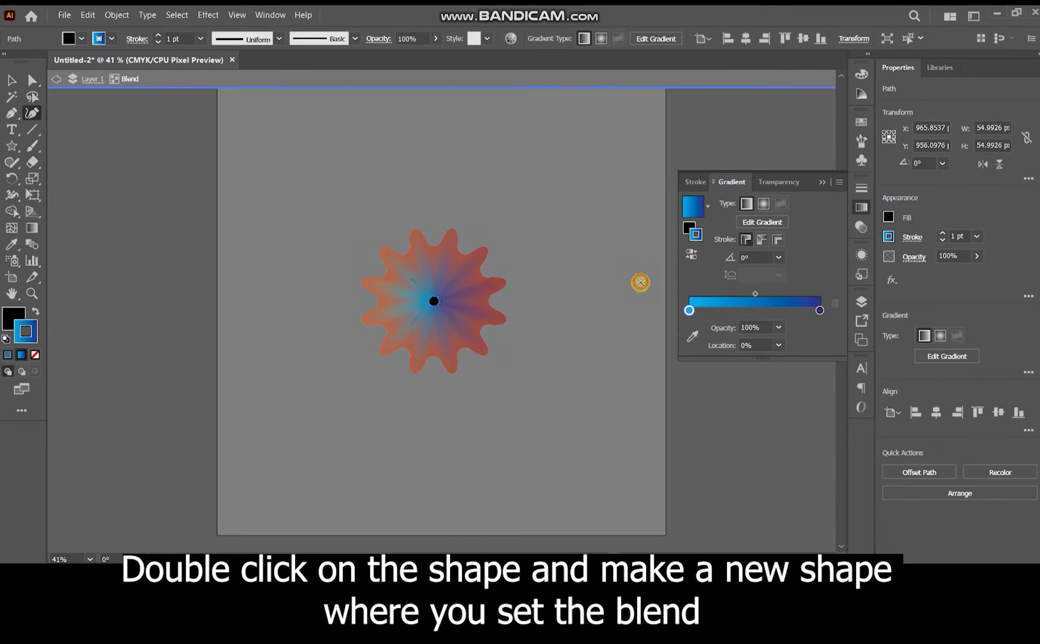
# Step: Draw a curved spine from the small star to the upper left, then exit isolation mode
pyautogui.click(640, 281)
pyautogui.click(607, 320)
pyautogui.click(504, 351)
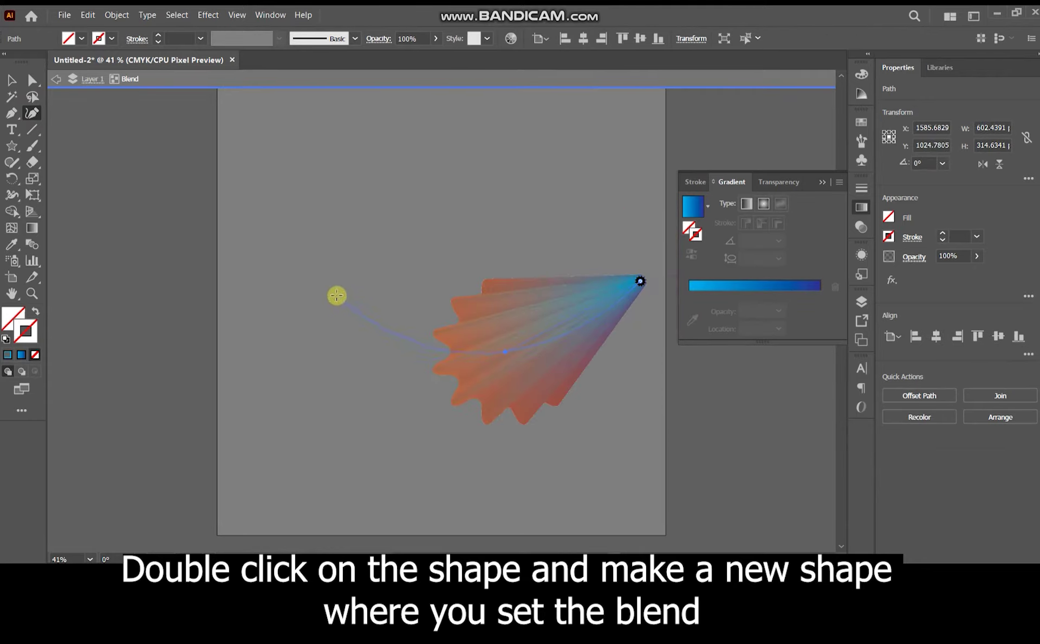
pyautogui.click(315, 276)
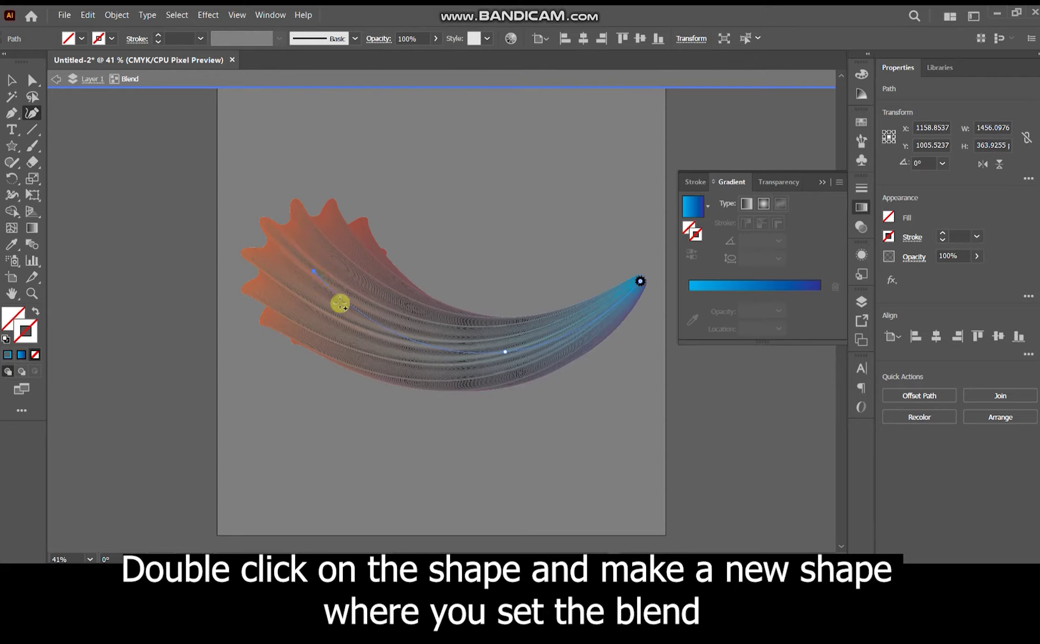
pyautogui.click(12, 80)
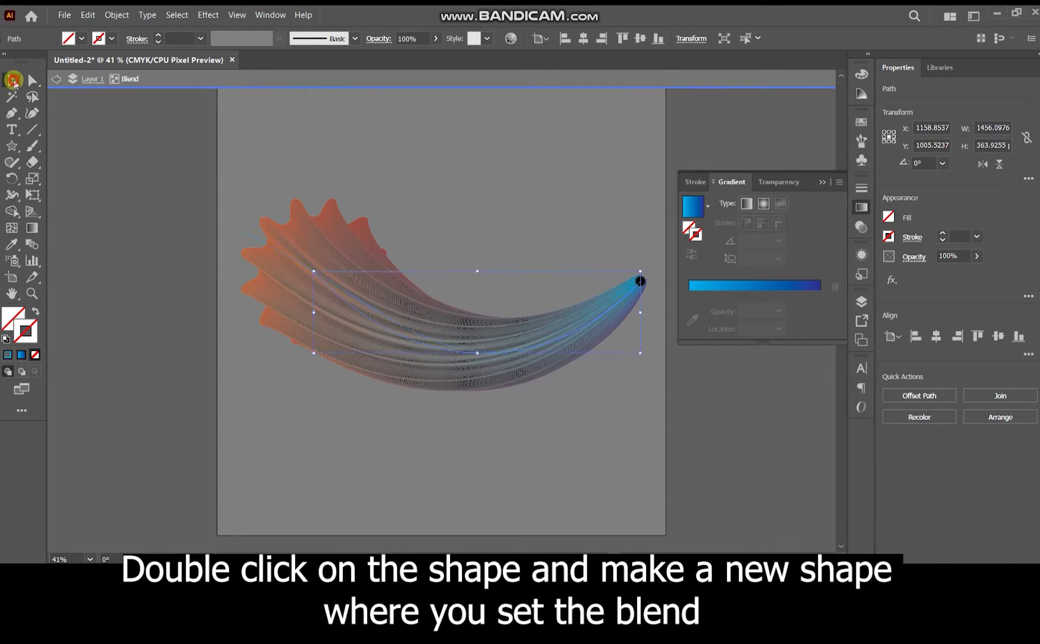
pyautogui.click(54, 80)
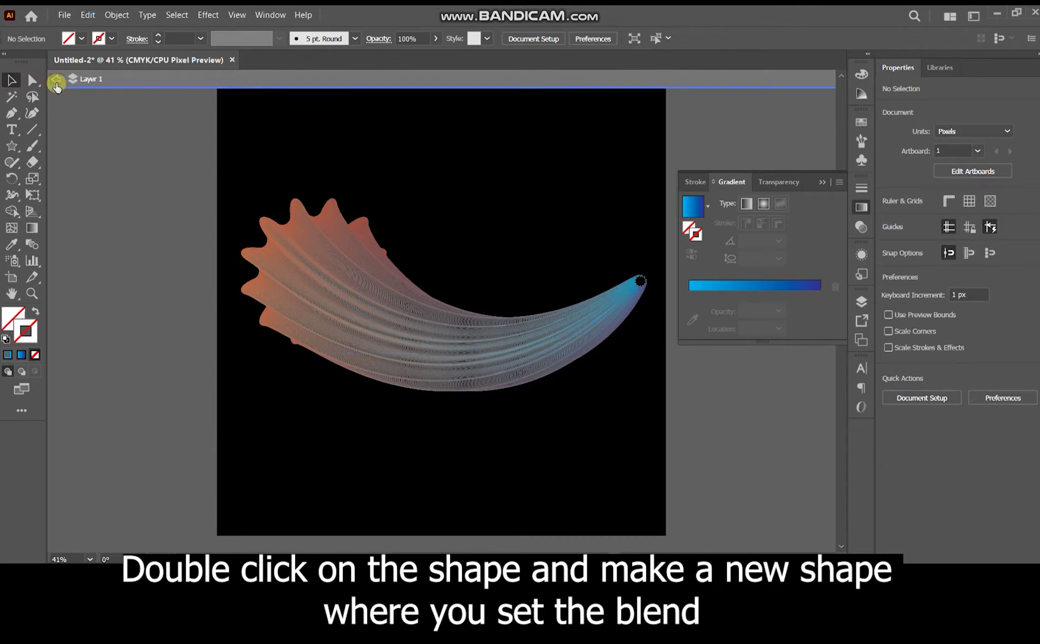
# Step: Bring the blend's large wavy star to the front with Arrange > Bring to Front
pyautogui.doubleClick(293, 223)
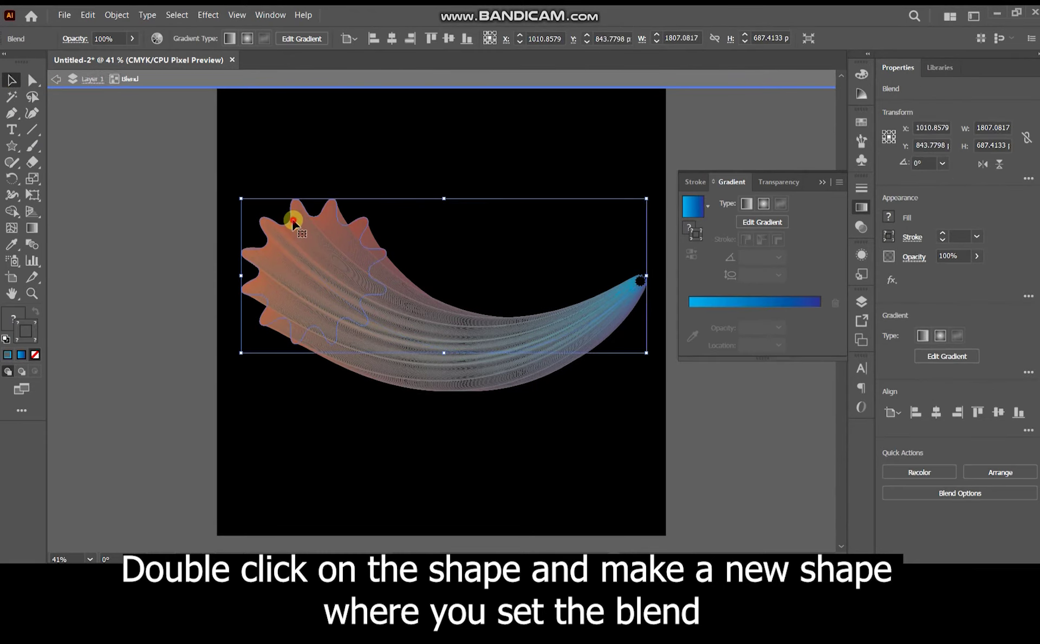
pyautogui.click(293, 224)
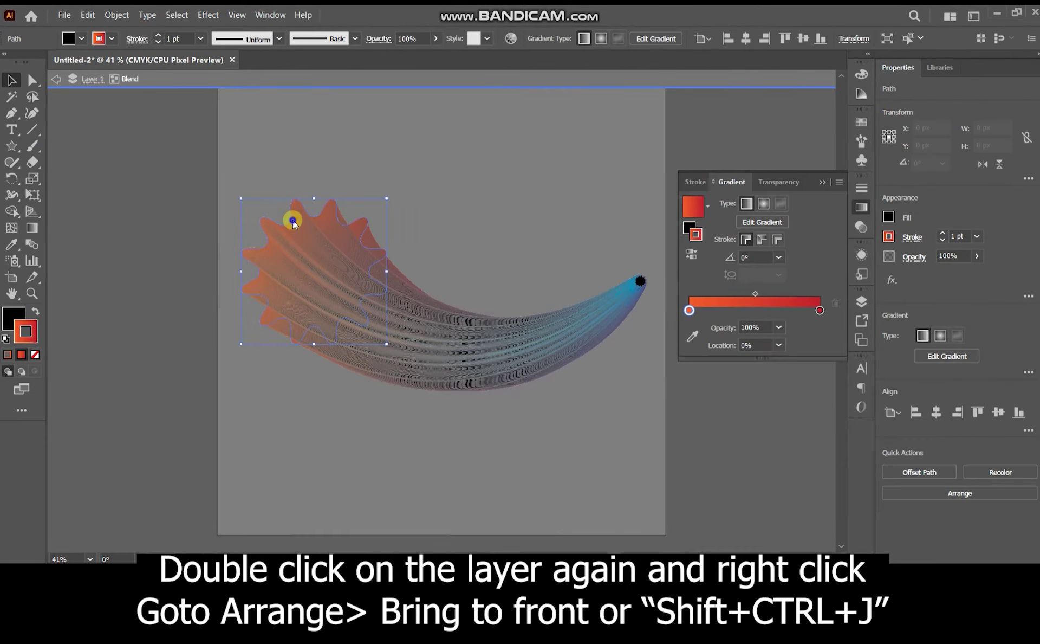
pyautogui.rightClick(293, 220)
pyautogui.moveTo(370, 497)
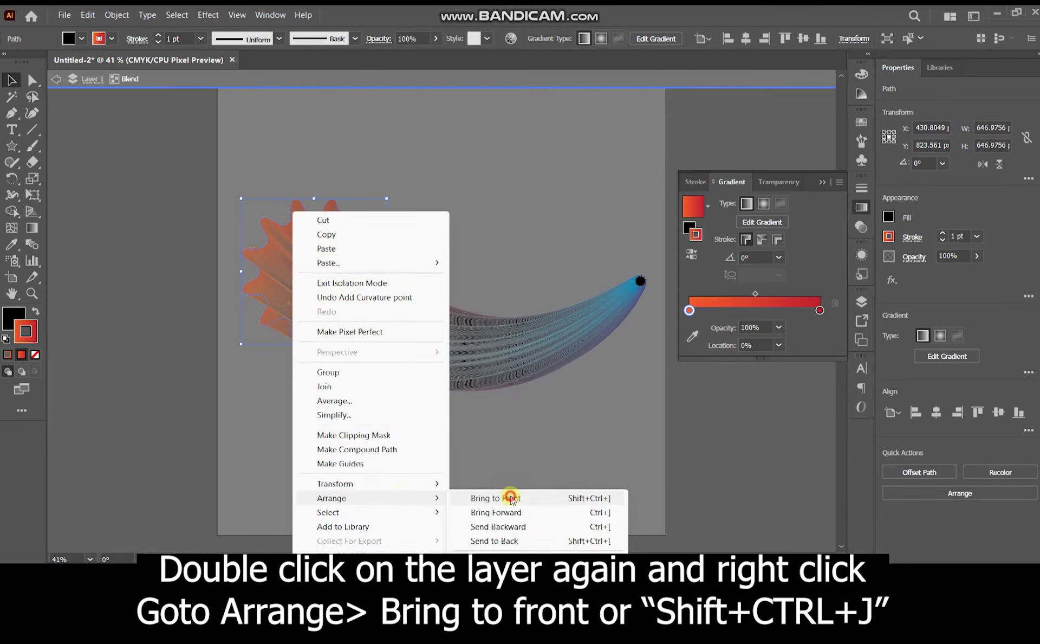
pyautogui.click(510, 497)
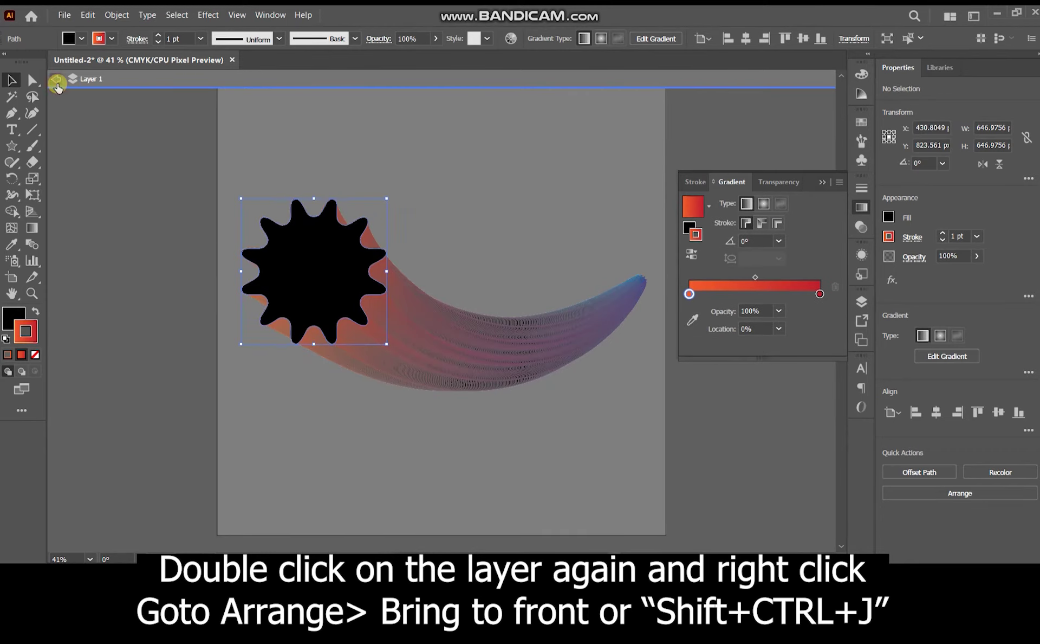
pyautogui.doubleClick(99, 106)
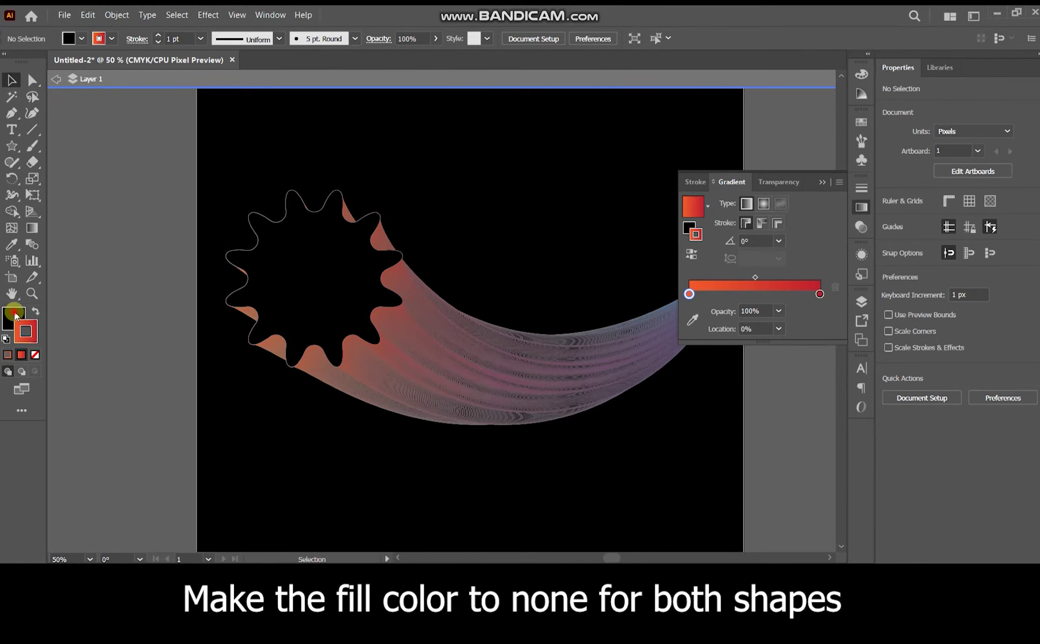
# Step: Set the fill of the blend's large black star to None
pyautogui.click(15, 316)
pyautogui.click(35, 355)
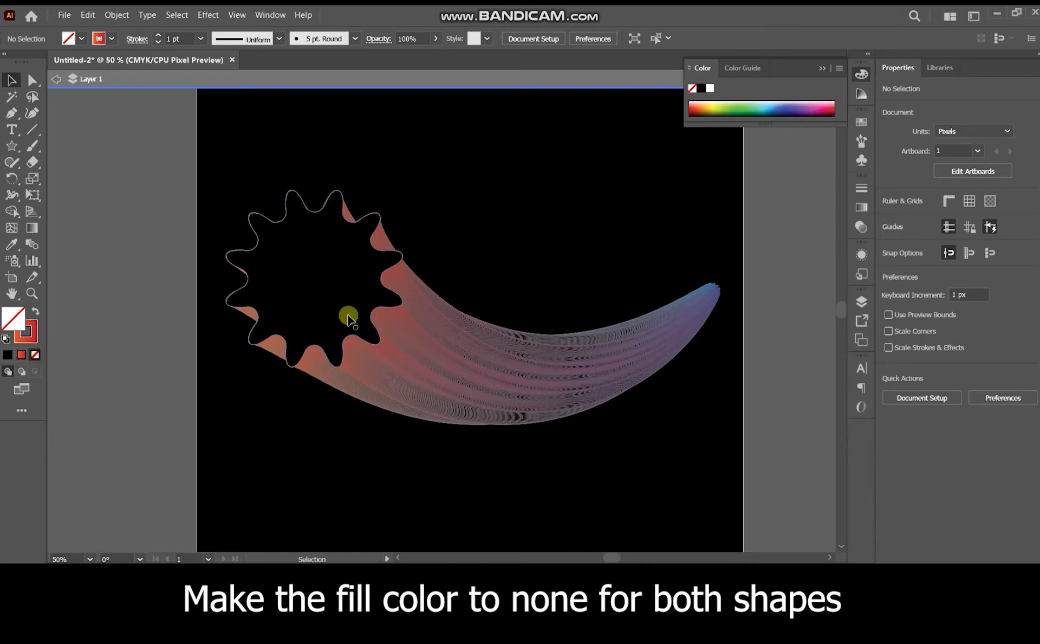
pyautogui.click(325, 355)
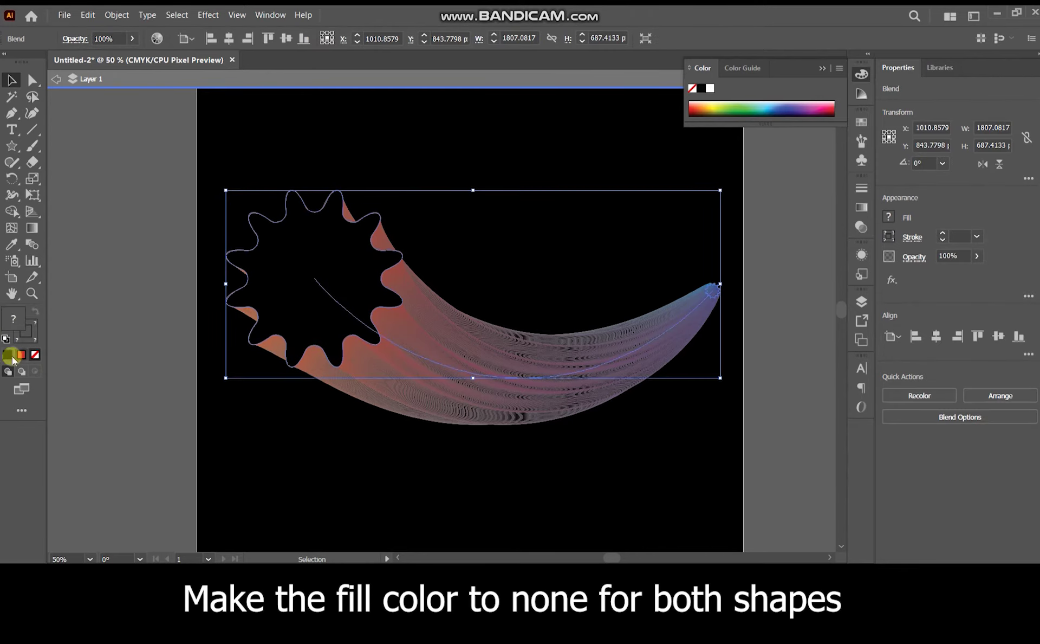
pyautogui.doubleClick(260, 259)
pyautogui.click(257, 252)
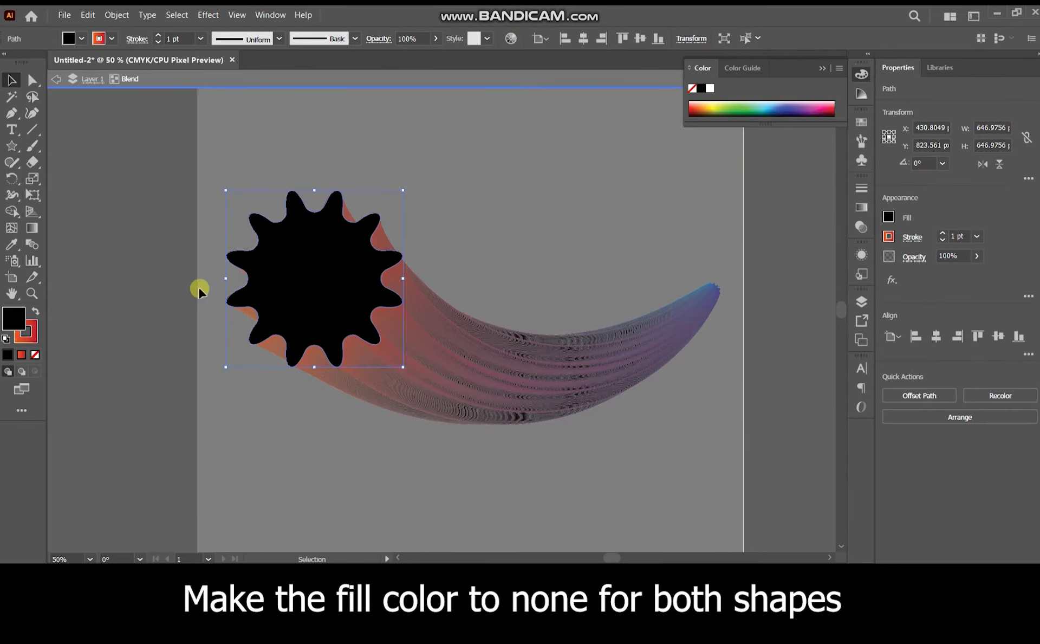
pyautogui.click(34, 354)
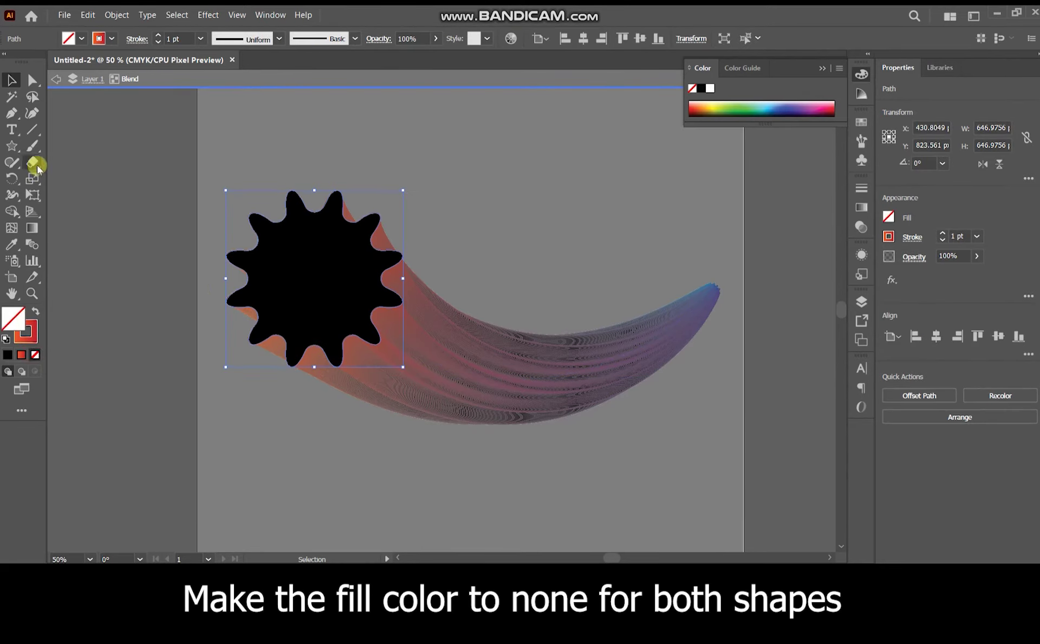
pyautogui.click(58, 80)
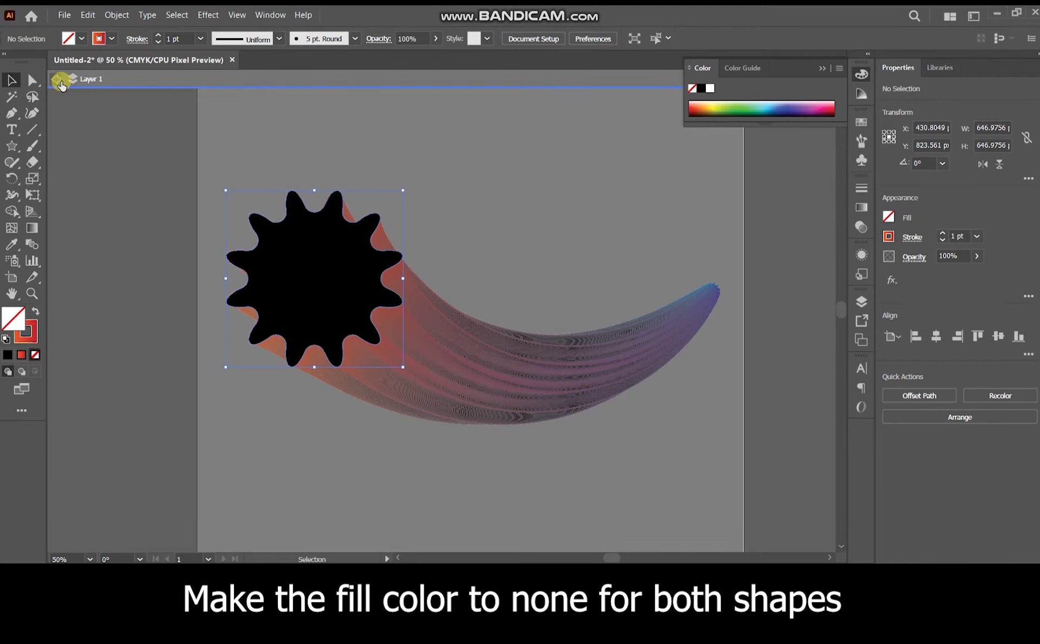
# Step: Set the fill of the small end star to None and exit isolation mode
pyautogui.doubleClick(718, 297)
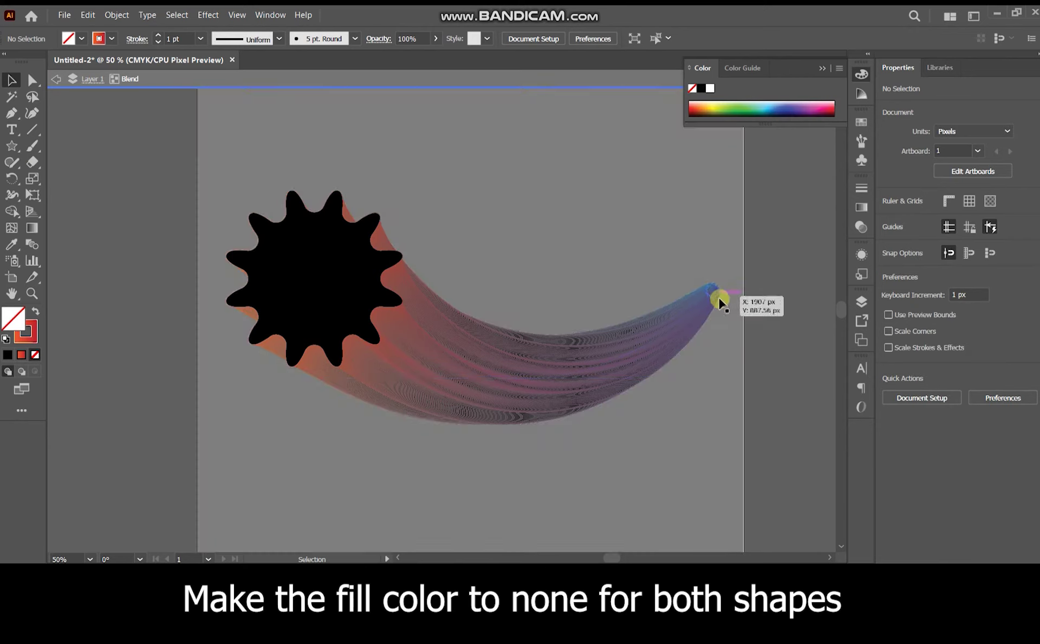
pyautogui.click(715, 296)
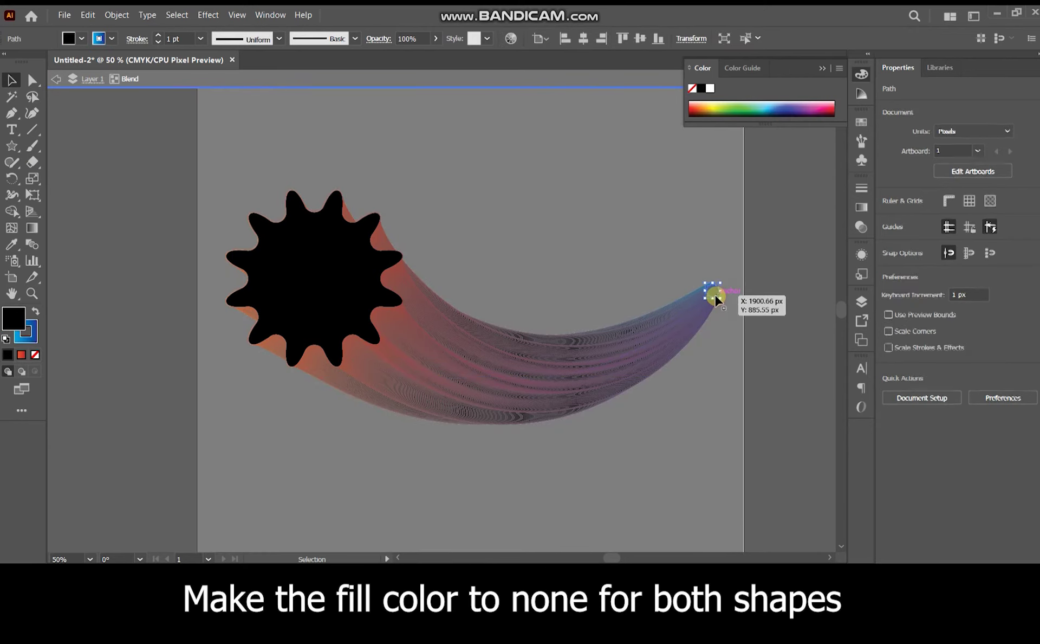
pyautogui.click(35, 355)
pyautogui.click(55, 85)
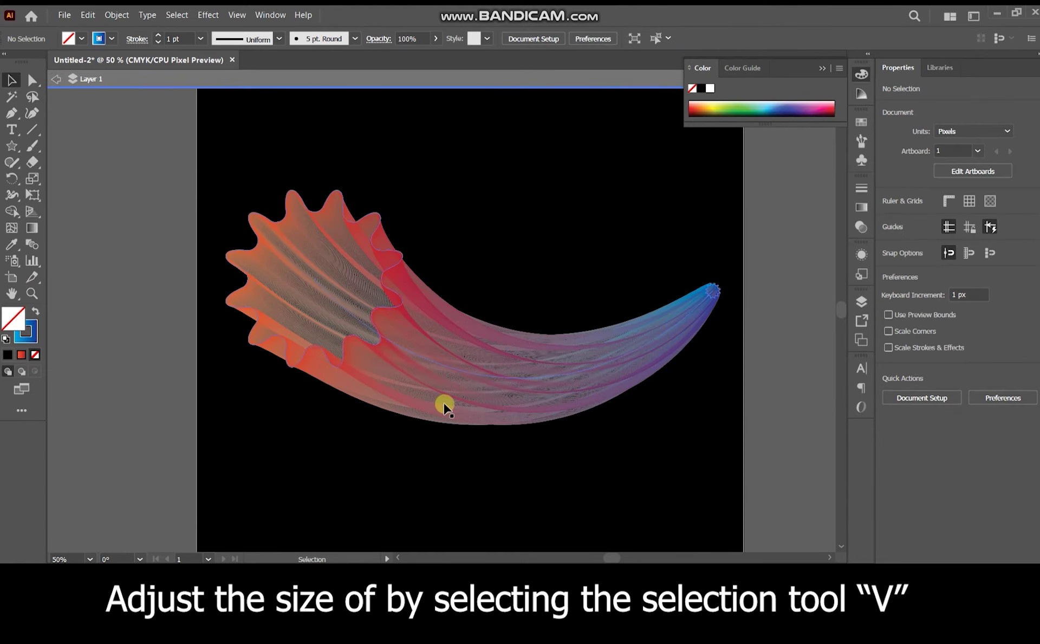
# Step: Shrink the blend's curved spine to about 526 × 91 px, curling it into a compact shell
pyautogui.scroll(1, 460, 379)
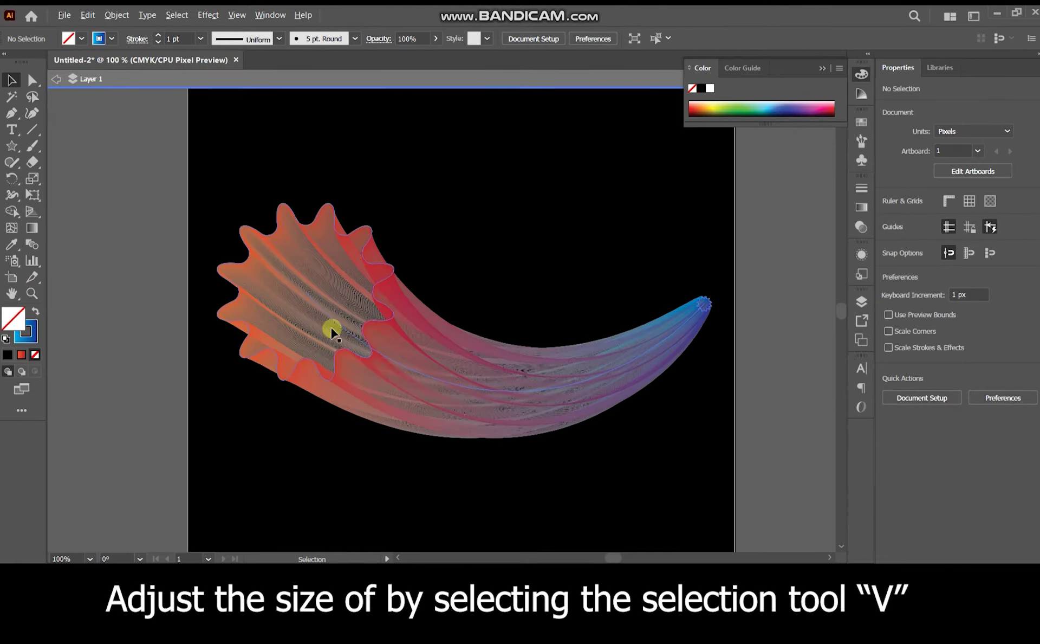
pyautogui.scroll(2, 461, 379)
pyautogui.click(59, 80)
pyautogui.scroll(-3, 367, 303)
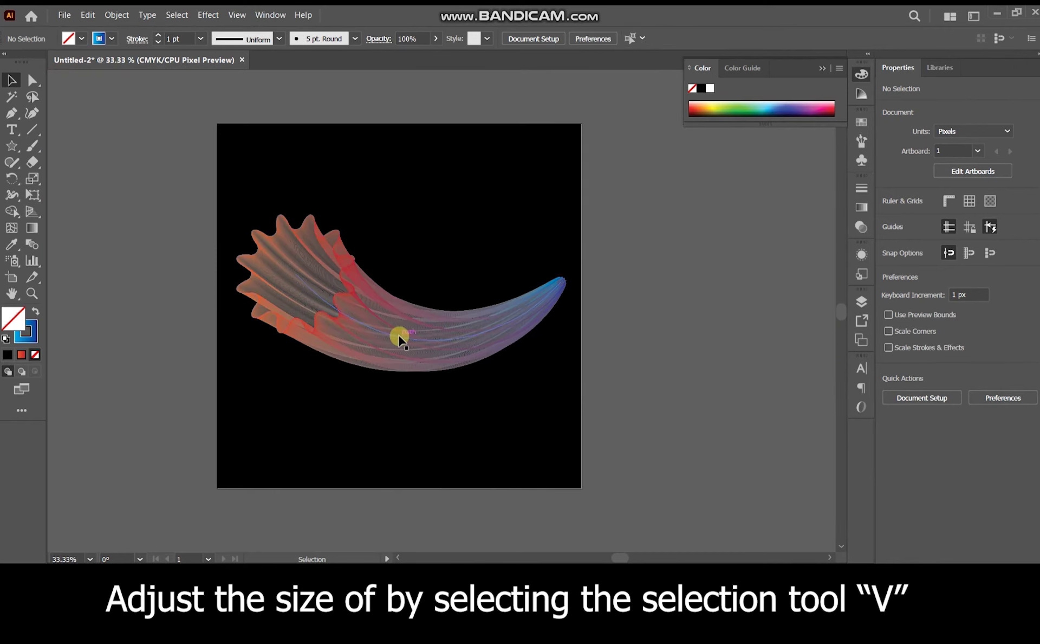
pyautogui.click(402, 340)
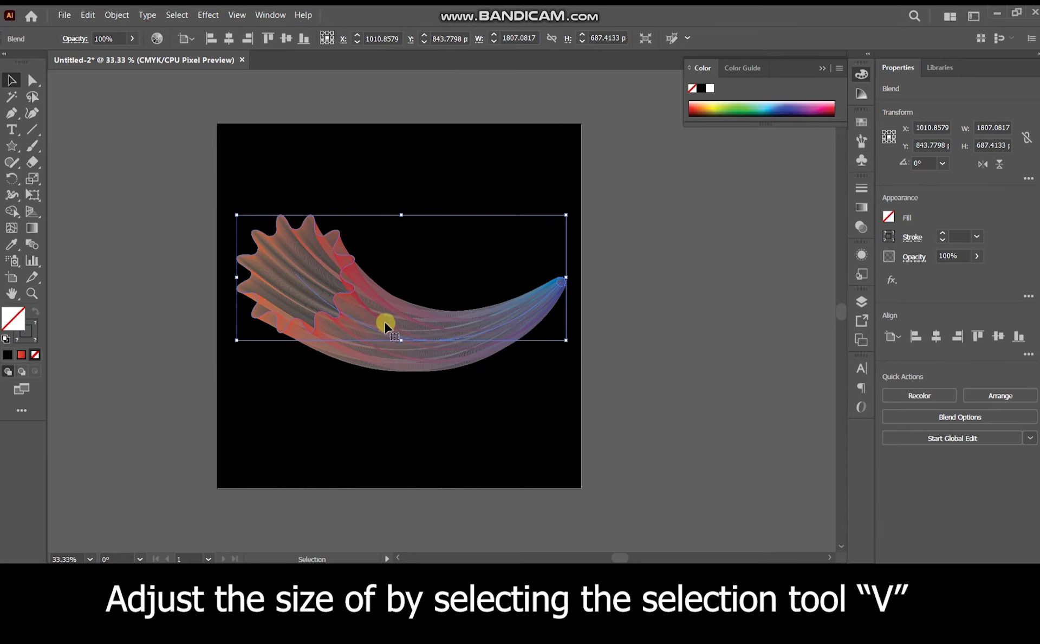
pyautogui.doubleClick(386, 335)
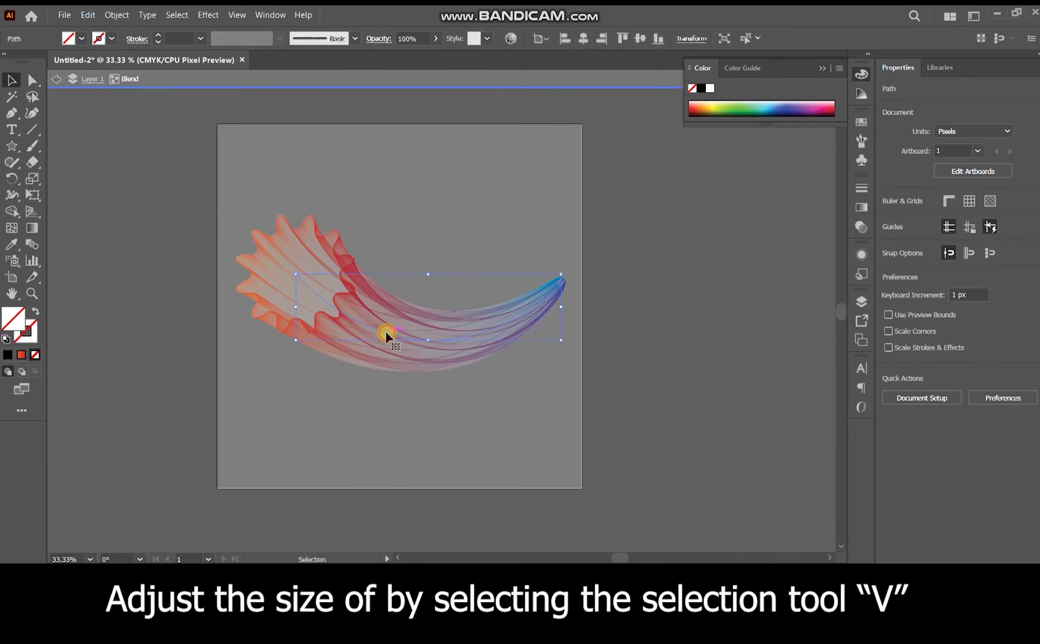
pyautogui.moveTo(296, 274); pyautogui.dragTo(369, 310)
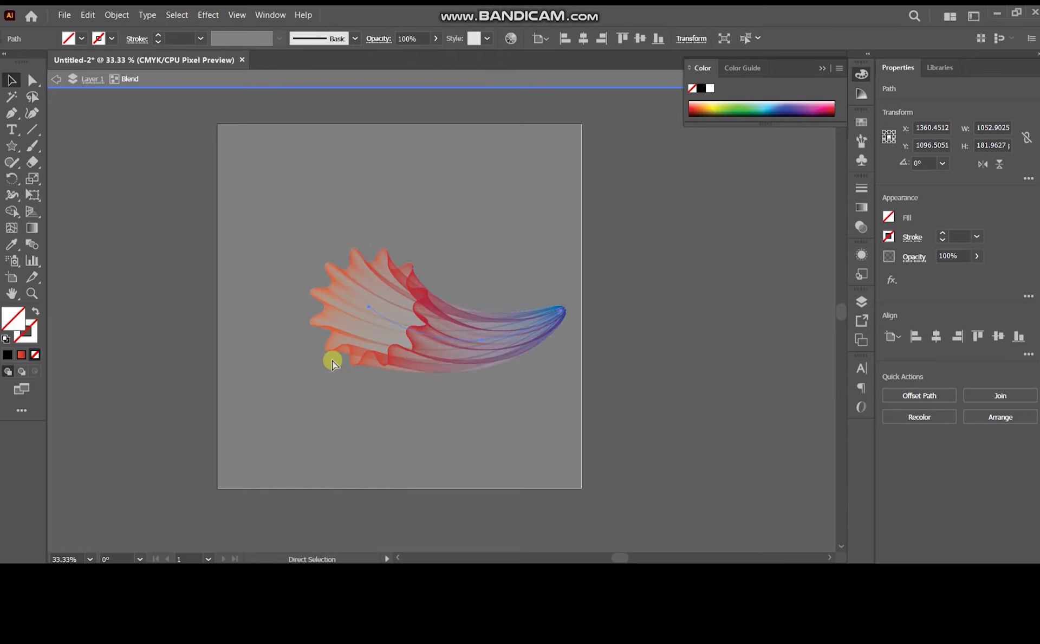
pyautogui.moveTo(371, 309); pyautogui.dragTo(470, 303)
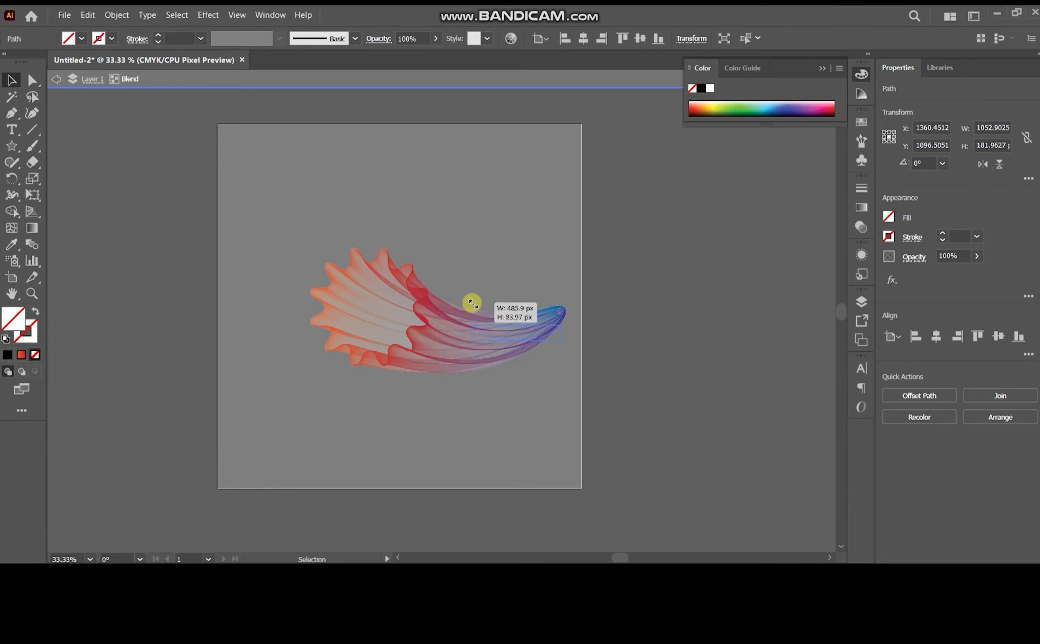
pyautogui.moveTo(470, 303); pyautogui.dragTo(465, 298)
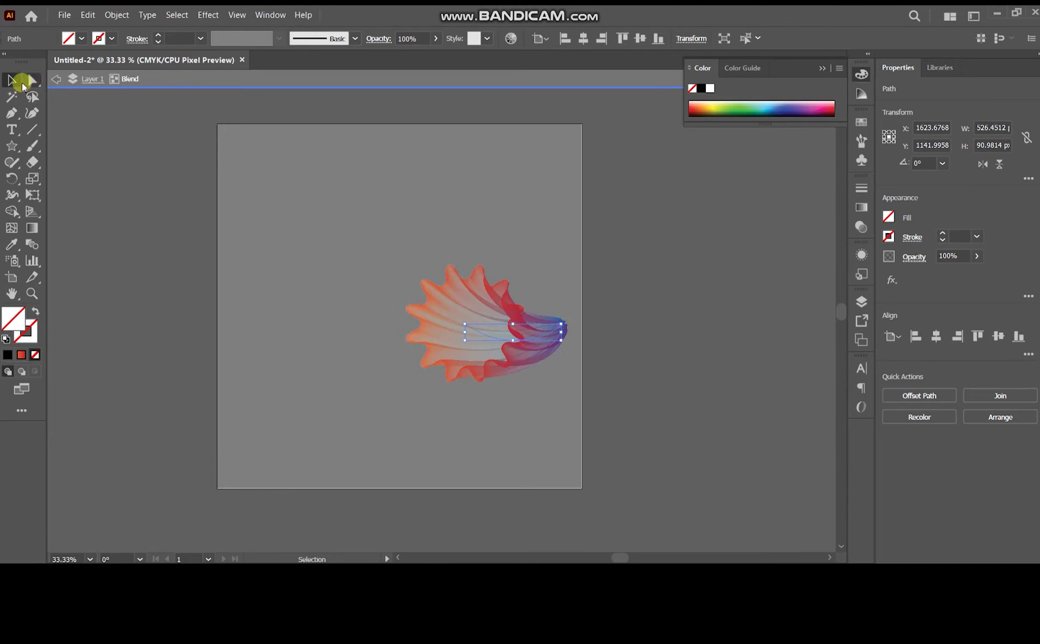
pyautogui.click(56, 79)
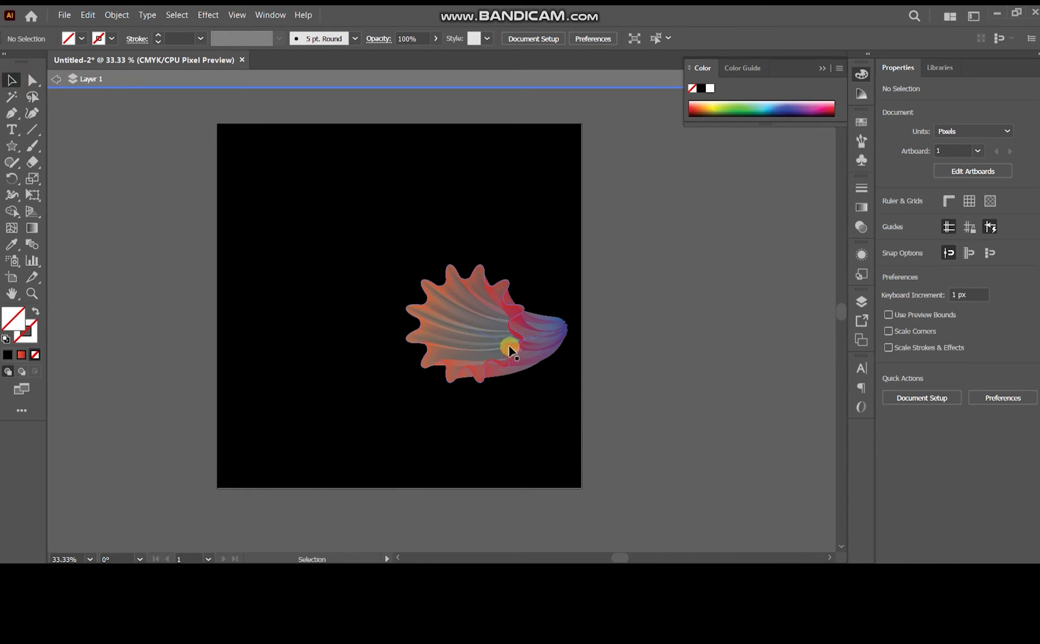
# Step: Rotate the whole blend about 8° clockwise to a 352.3° tilt
pyautogui.click(536, 341)
pyautogui.hotkey('ctrl', 't')
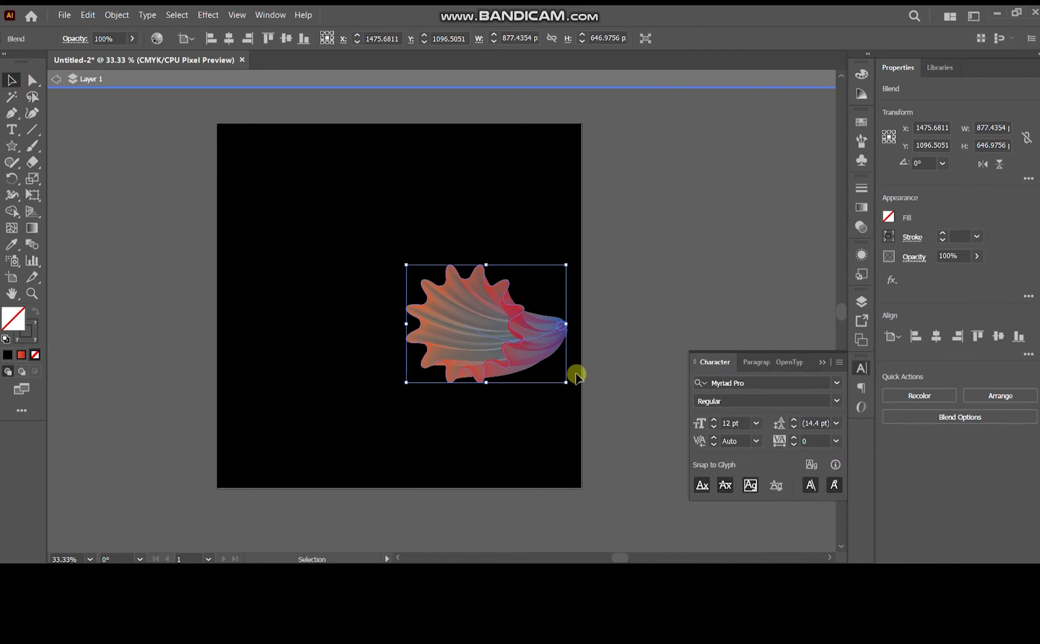
pyautogui.moveTo(573, 391); pyautogui.dragTo(569, 407)
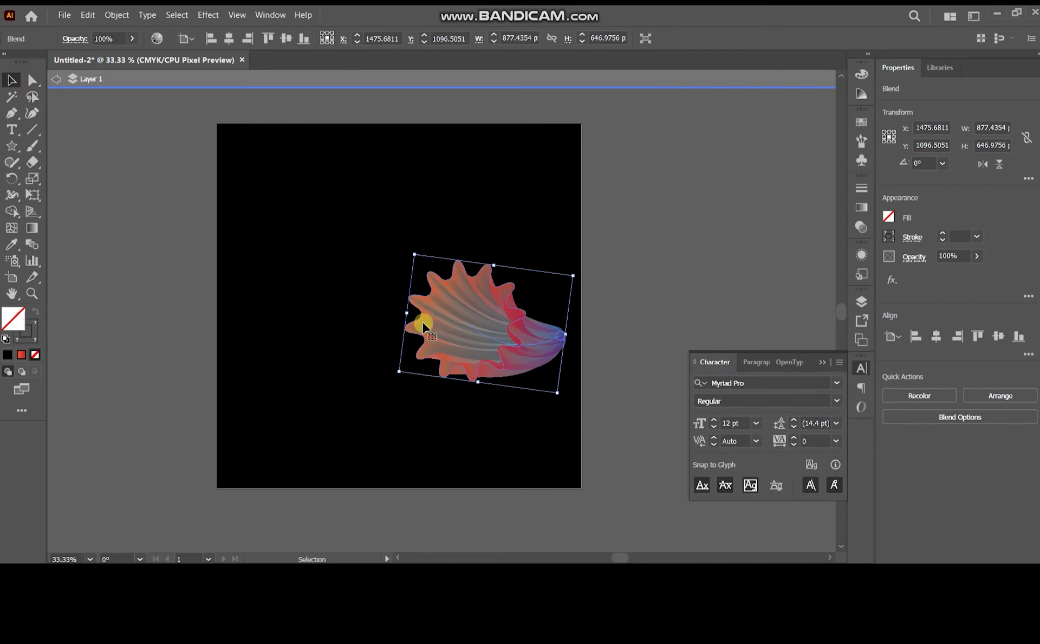
# Step: Stretch the blend leftward to about 1833 × 1382 px and exit isolation mode
pyautogui.moveTo(406, 313); pyautogui.dragTo(246, 285)
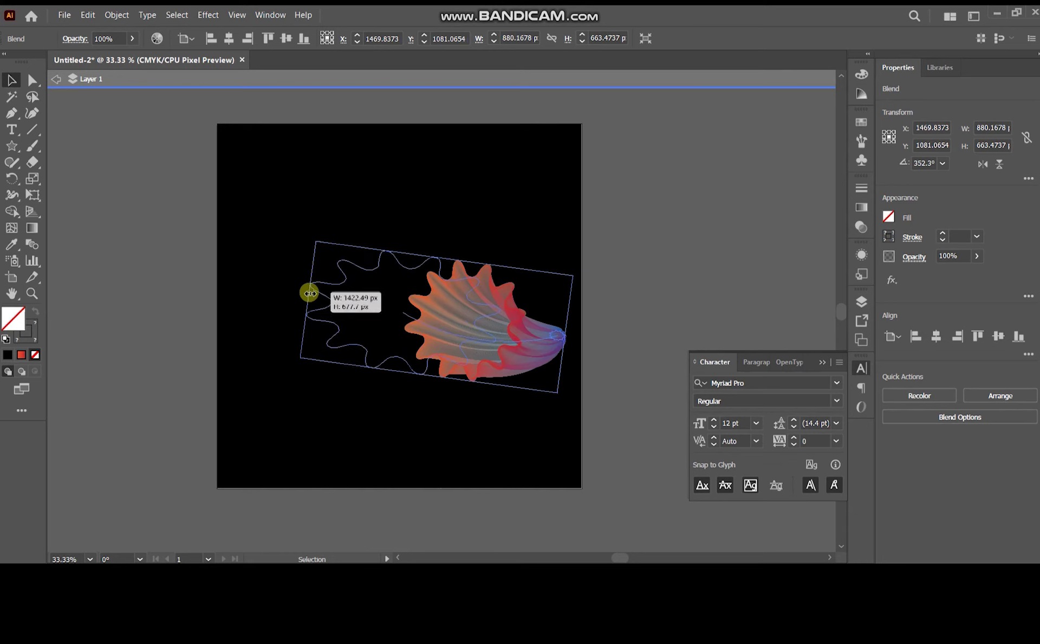
pyautogui.moveTo(246, 285); pyautogui.dragTo(235, 287)
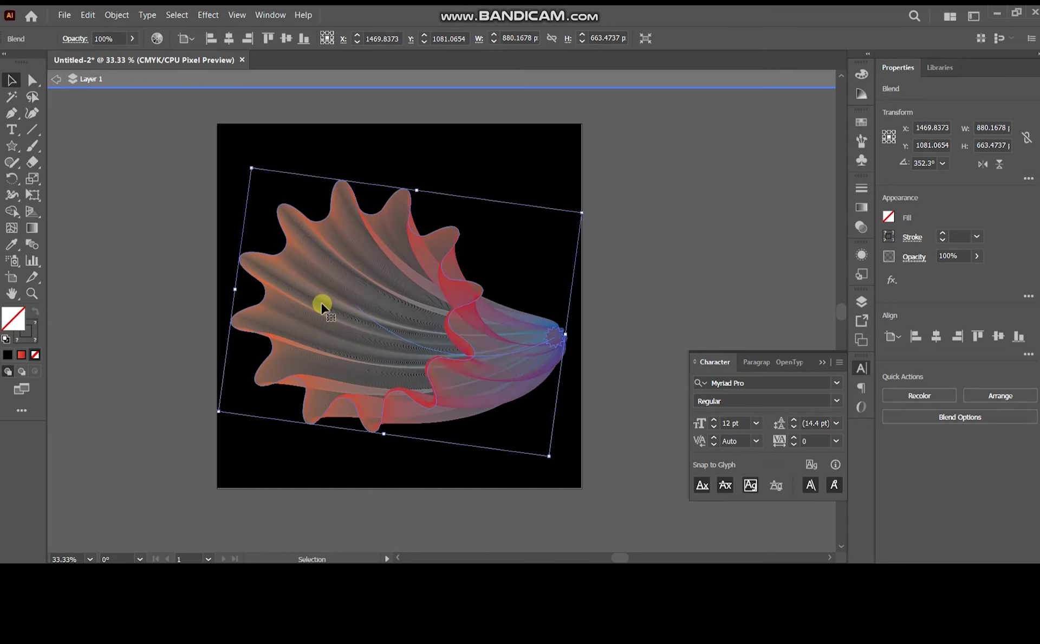
pyautogui.click(50, 83)
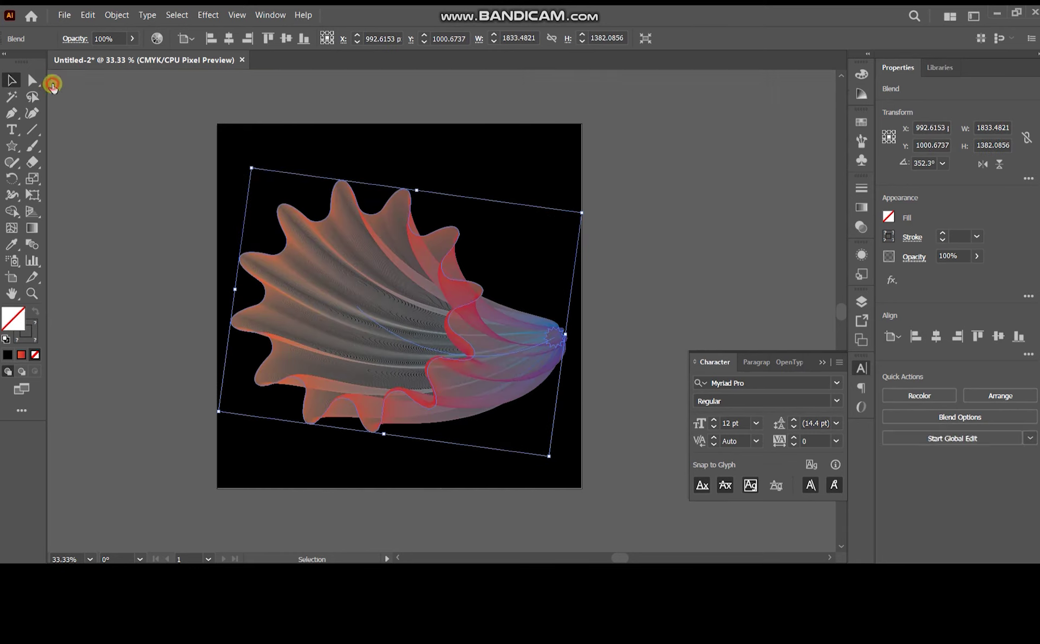
# Step: Deselect the blend, zoom in and out to review the shell, and close the Character panel
pyautogui.click(642, 256)
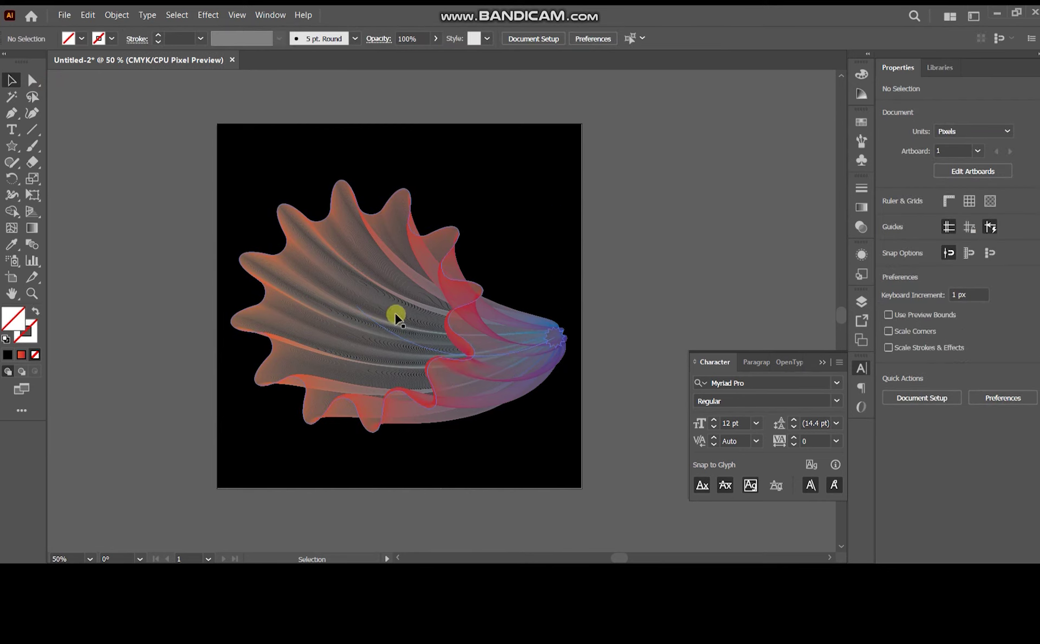
pyautogui.scroll(1, 437, 378)
pyautogui.scroll(-1, 501, 407)
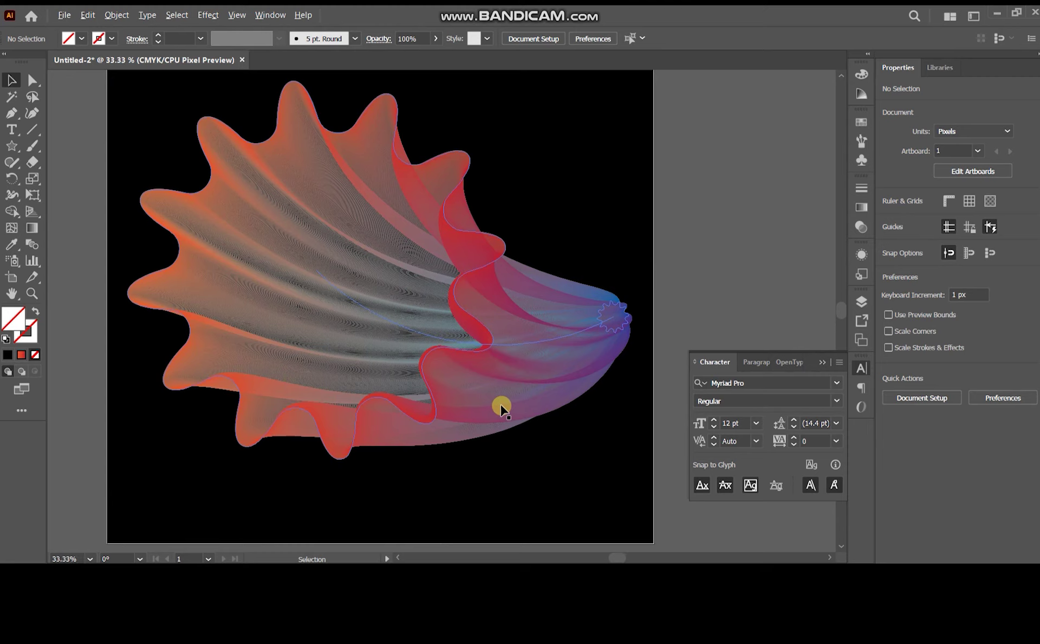
pyautogui.click(822, 362)
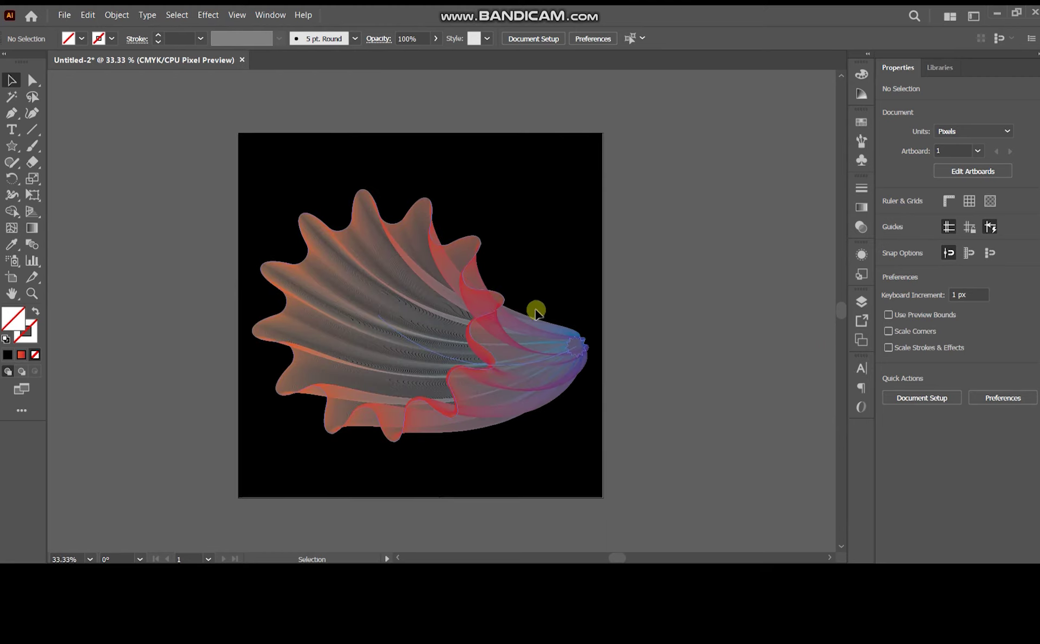